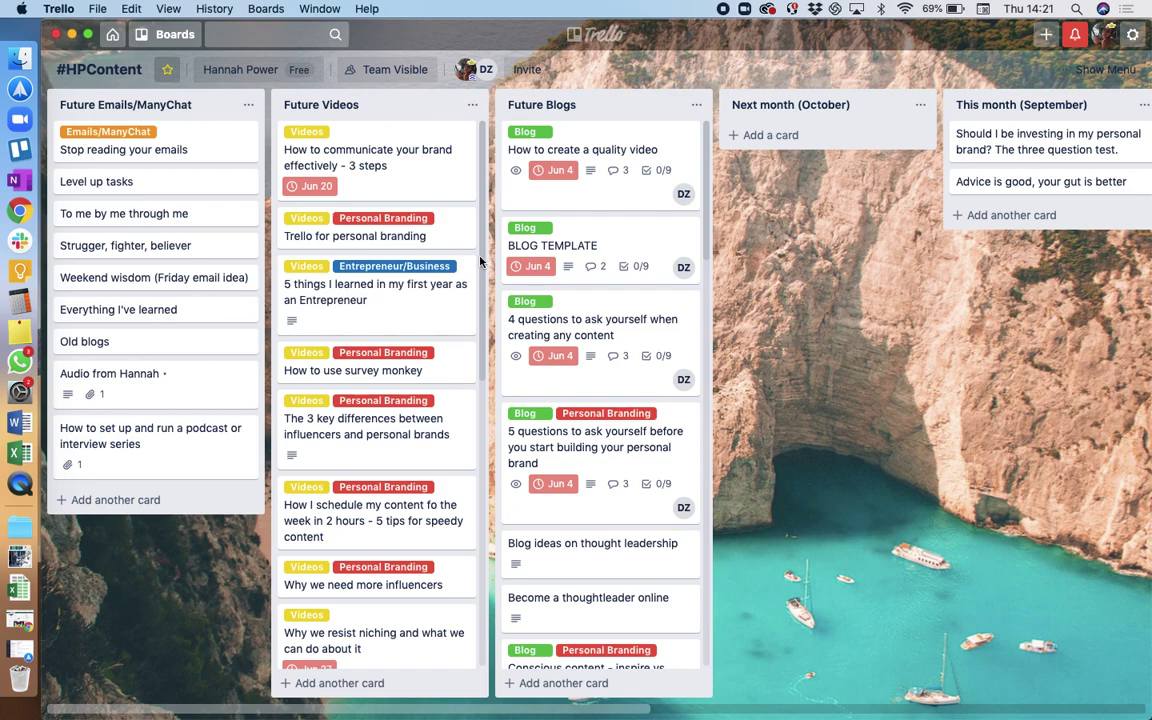
Add the Personal Branding label to the "How to communicate your brand effectively - 3 steps" card in Future Videos.
scroll(455, 311, "down", 2)
scroll(430, 290, "up", 2)
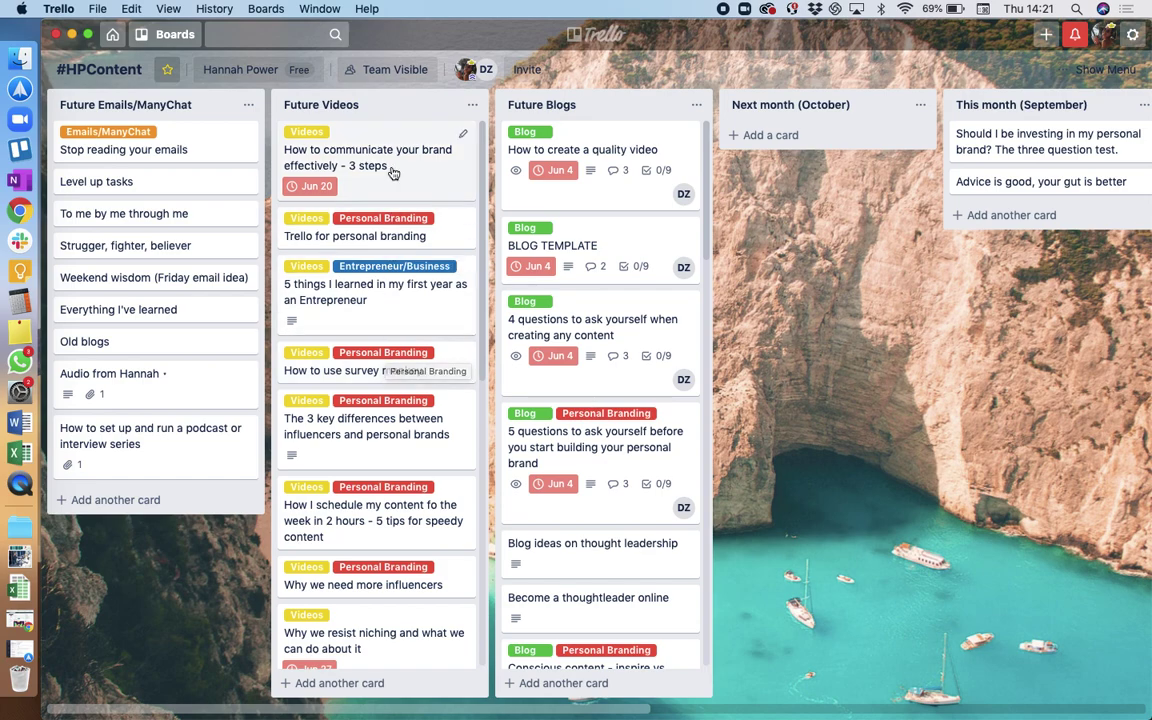
key("l")
left_click(525, 366)
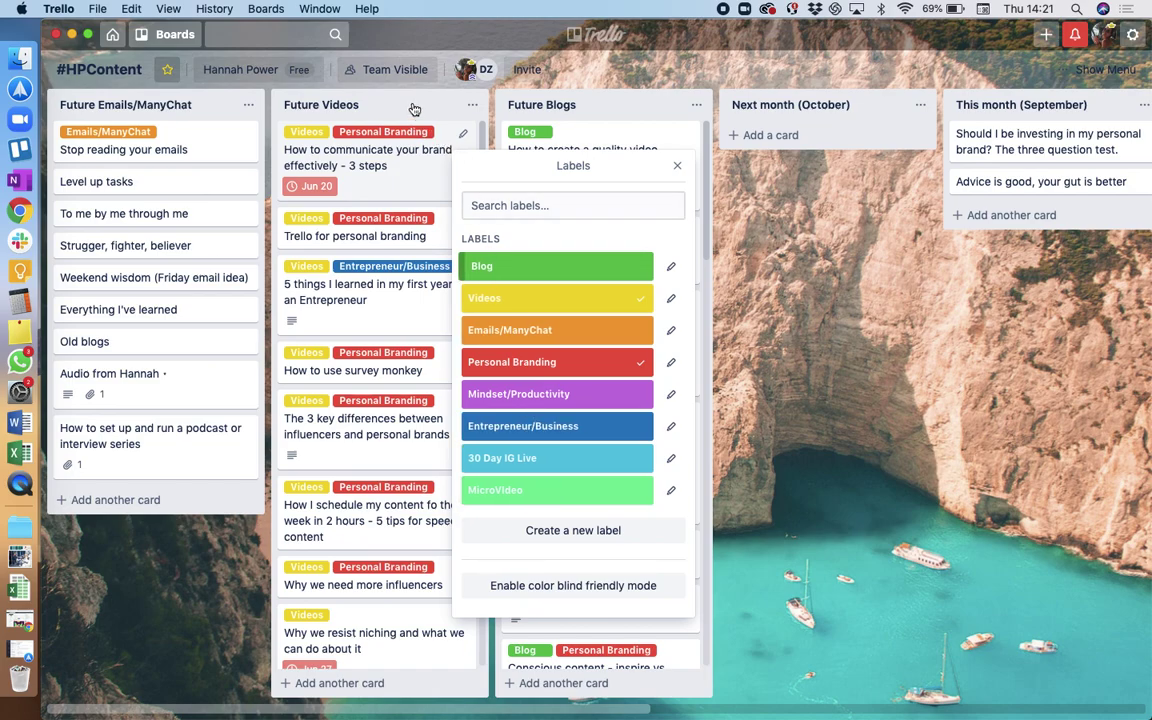
left_click(373, 104)
Look at the labels and card options in the details of "How to communicate your brand effectively - 3 steps".
left_click(446, 127)
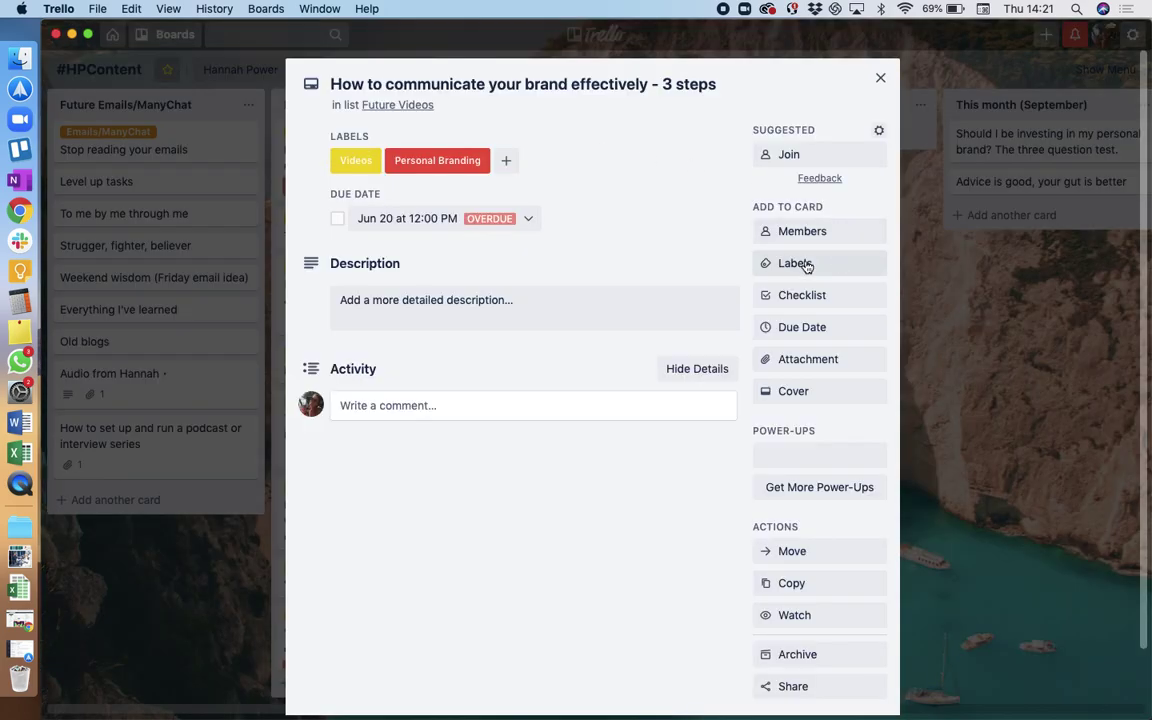
left_click(881, 77)
Browse the Future Blogs list and read the description of "The 3 key differences between influencers and personal brands" in Future Videos.
scroll(450, 716, "right", 1)
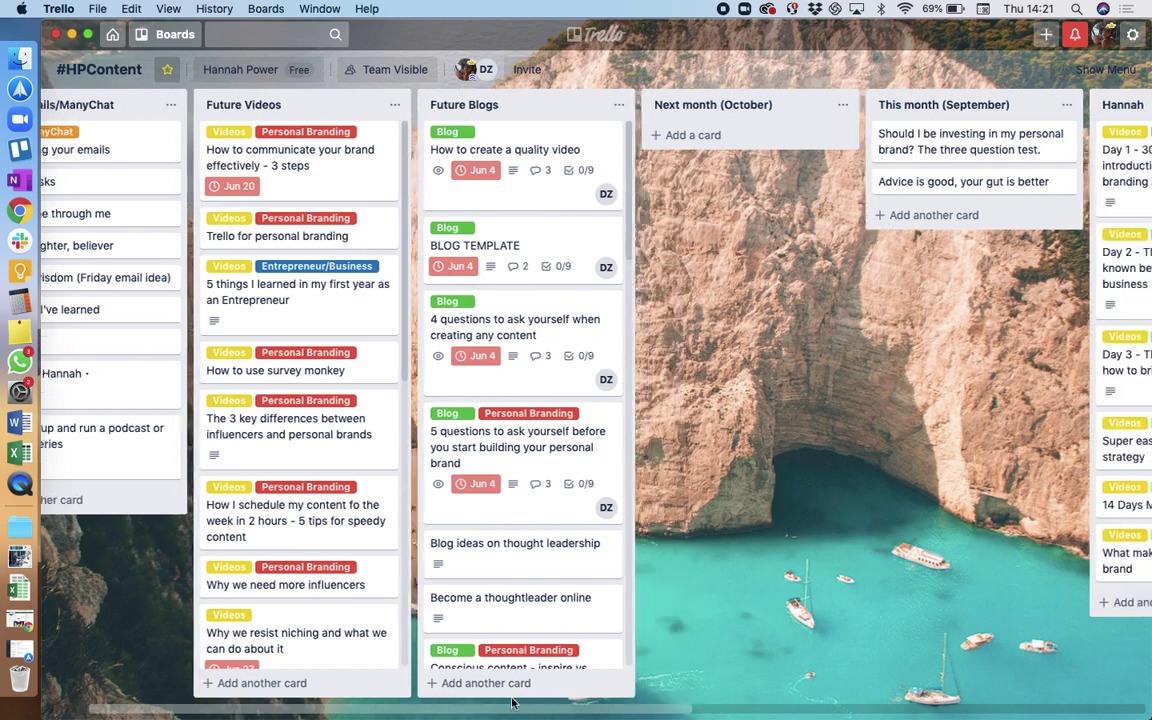
scroll(412, 517, "down", 3)
scroll(412, 520, "down", 4)
scroll(411, 520, "up", 7)
scroll(411, 520, "down", 7)
scroll(420, 521, "up", 7)
scroll(640, 490, "down", 10)
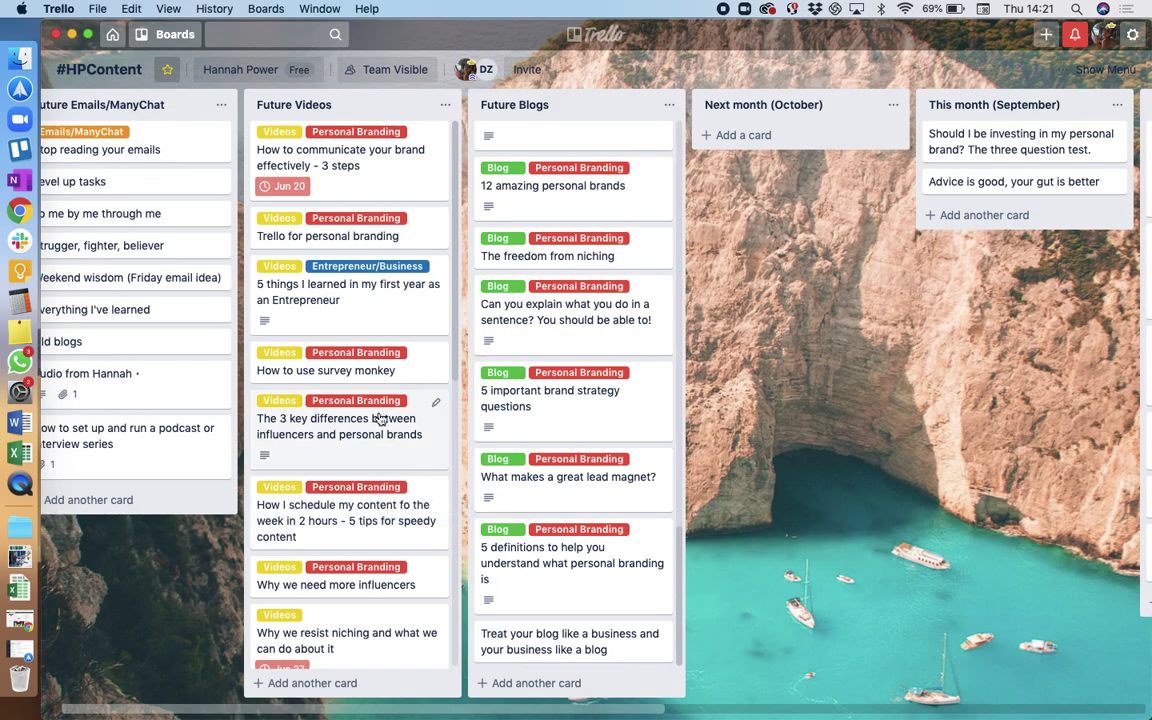
left_click(350, 428)
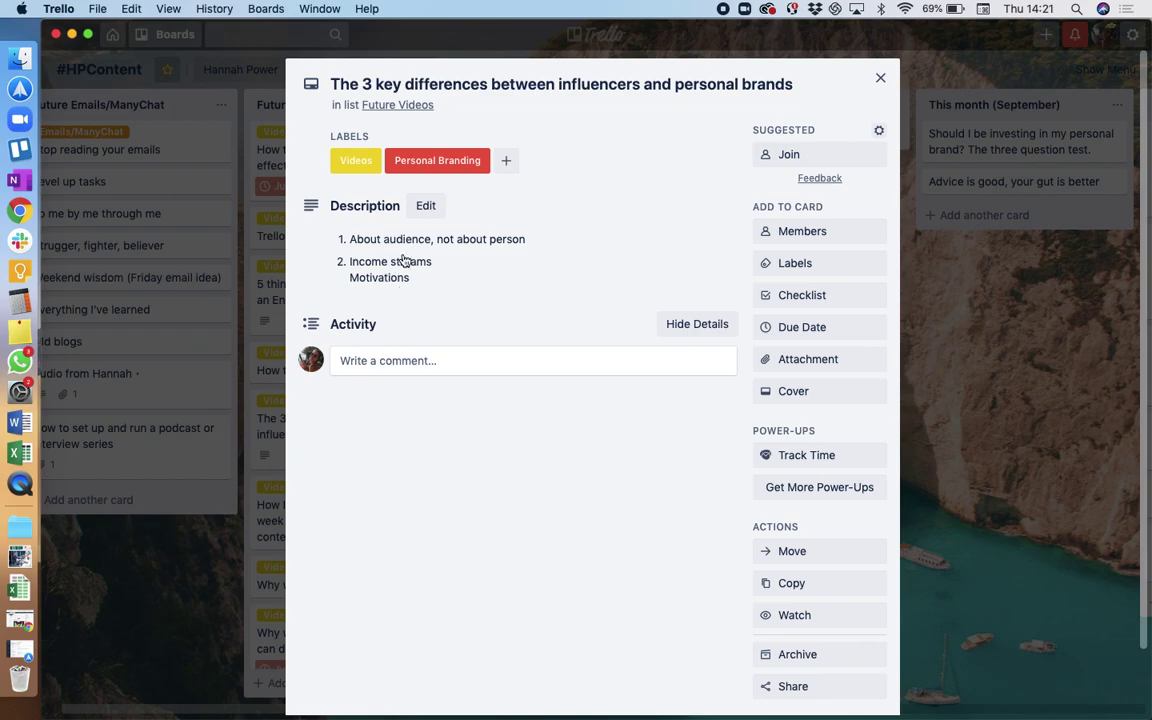
key("Escape")
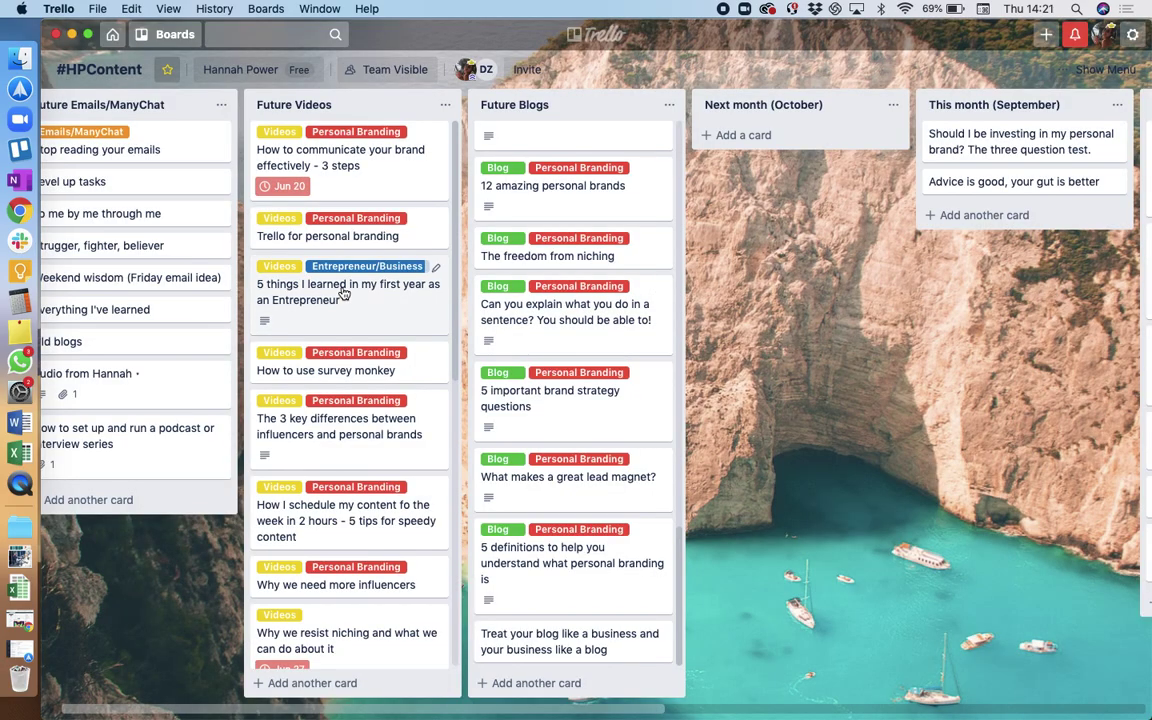
Move the "Why personal brands fail - 3 reasons" card from Future Blogs to the end of This month (September).
scroll(596, 388, "up", 1)
scroll(596, 388, "up", 10)
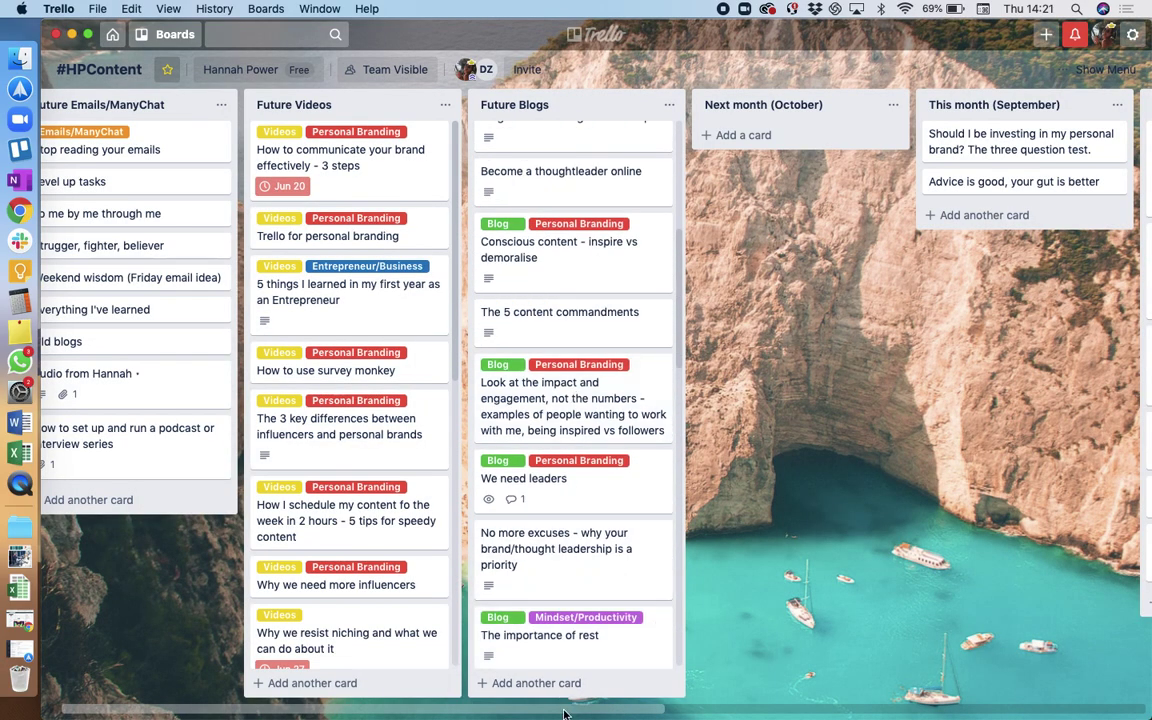
left_click_drag(549, 710, 598, 712)
scroll(581, 257, "up", 5)
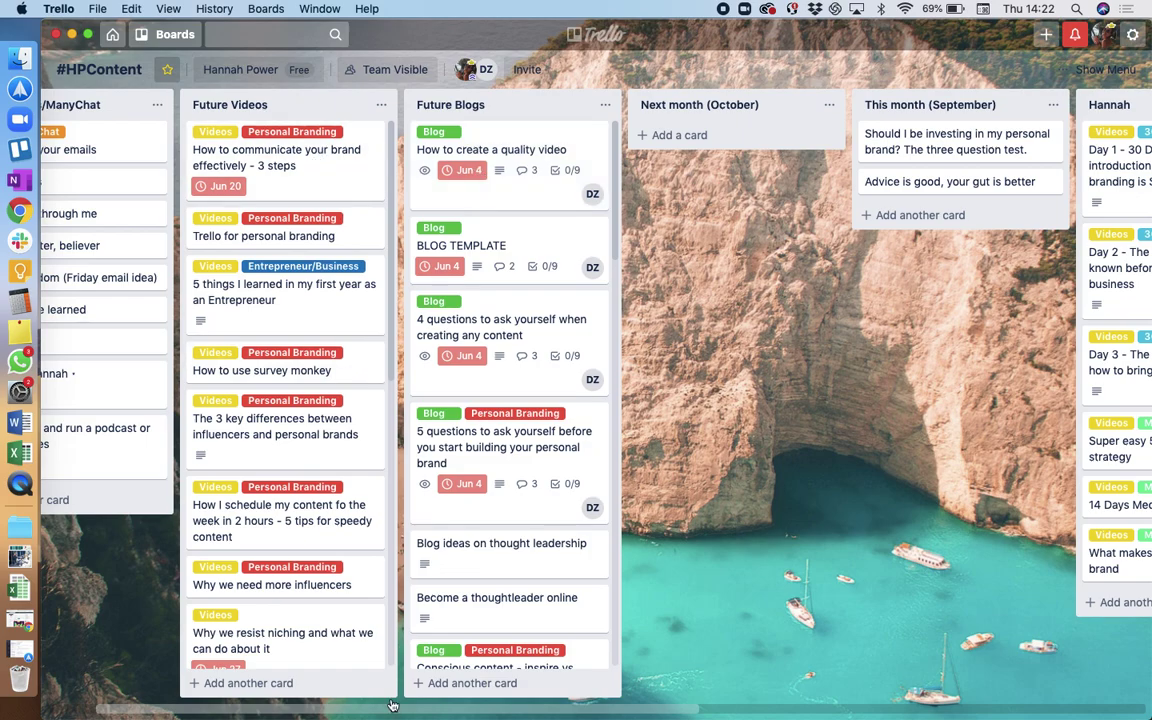
left_click_drag(457, 704, 453, 703)
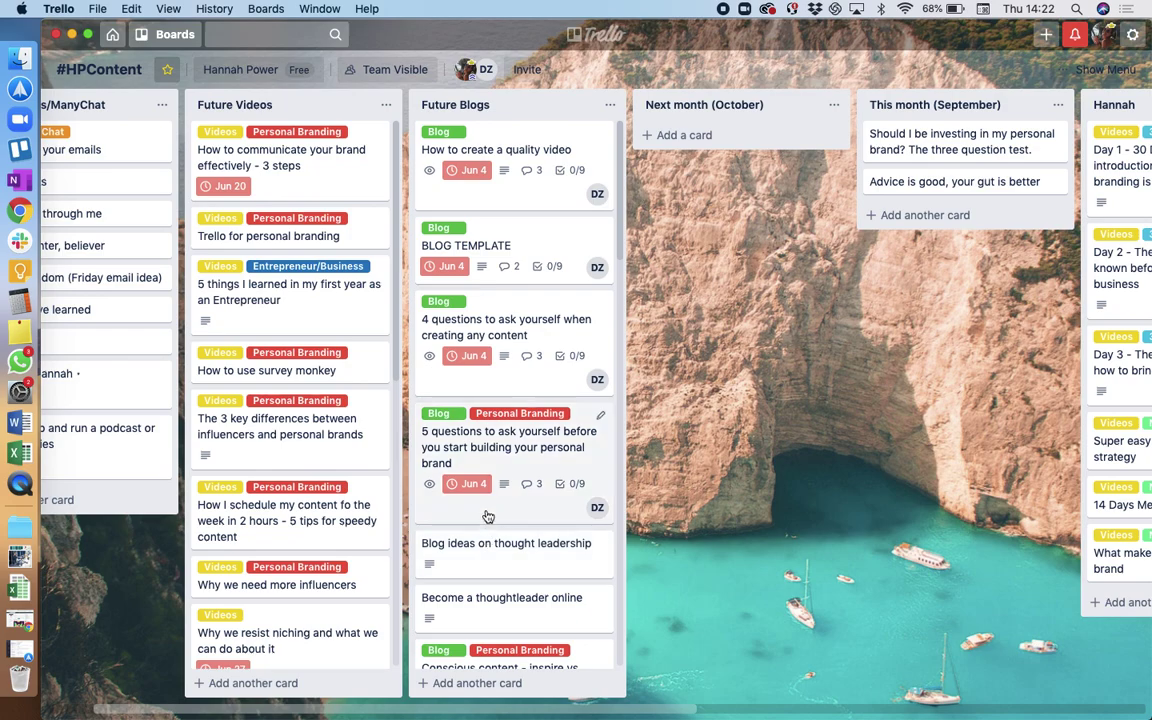
scroll(483, 514, "down", 10)
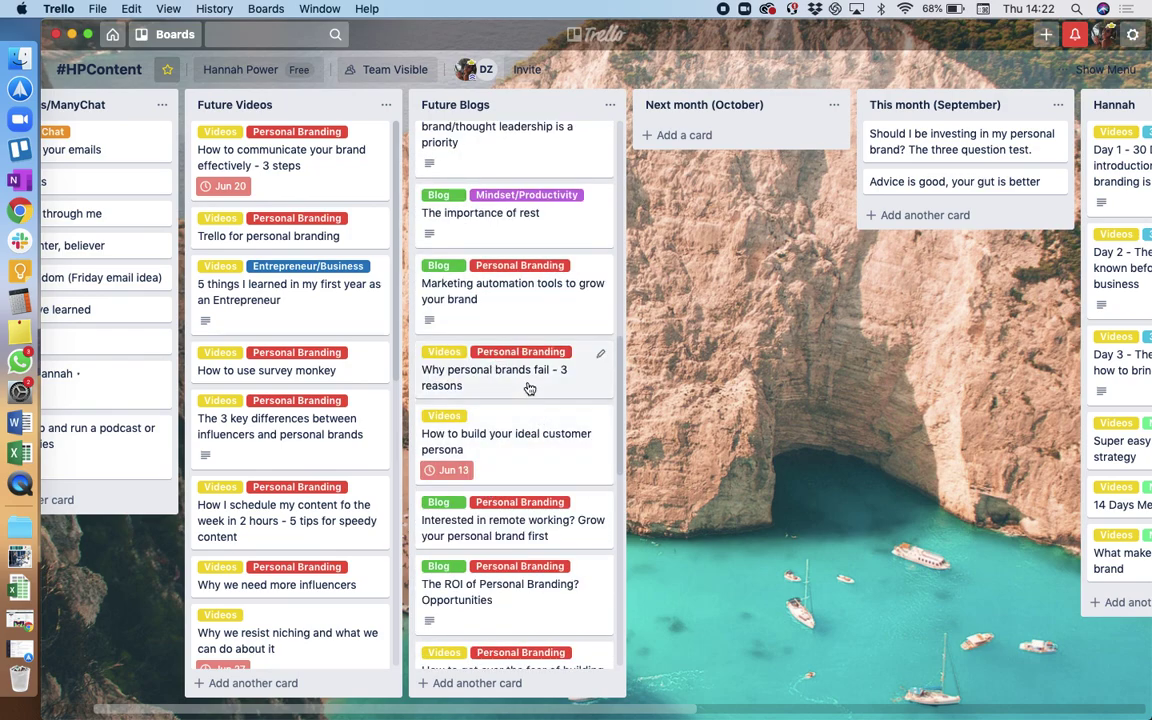
left_click_drag(535, 386, 947, 245)
Remove the Videos and Personal Branding labels from the "Why personal brands fail - 3 reasons" card.
key("l")
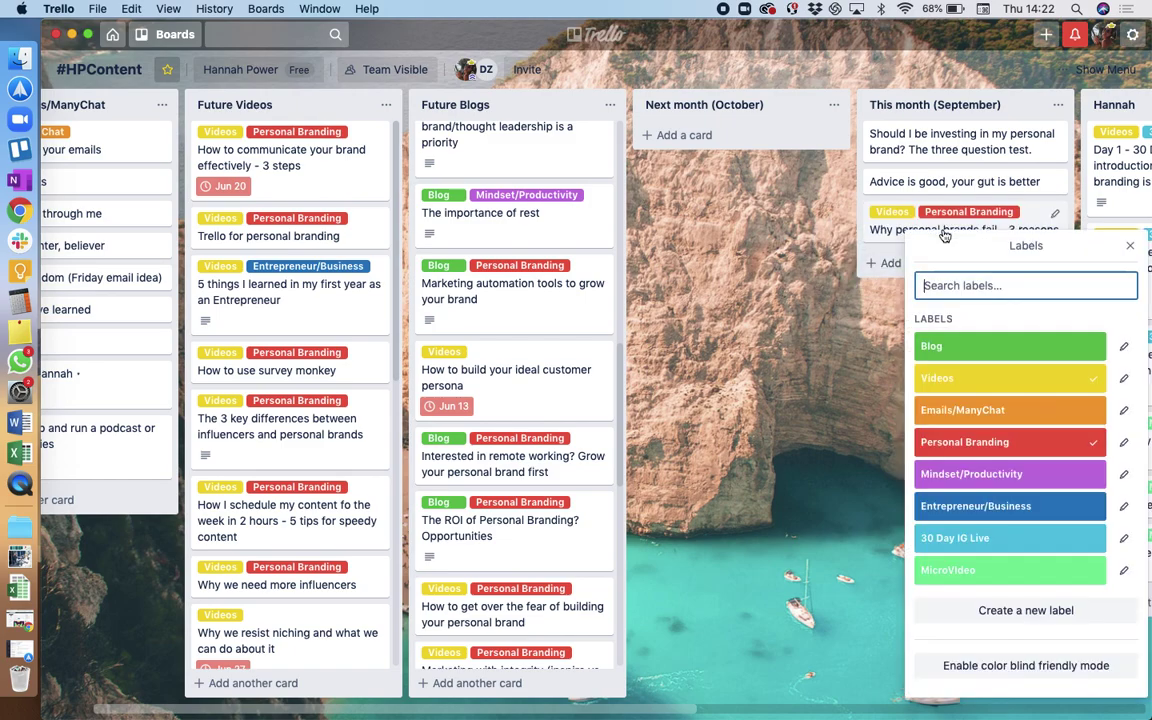
left_click(960, 378)
left_click(987, 456)
left_click(872, 458)
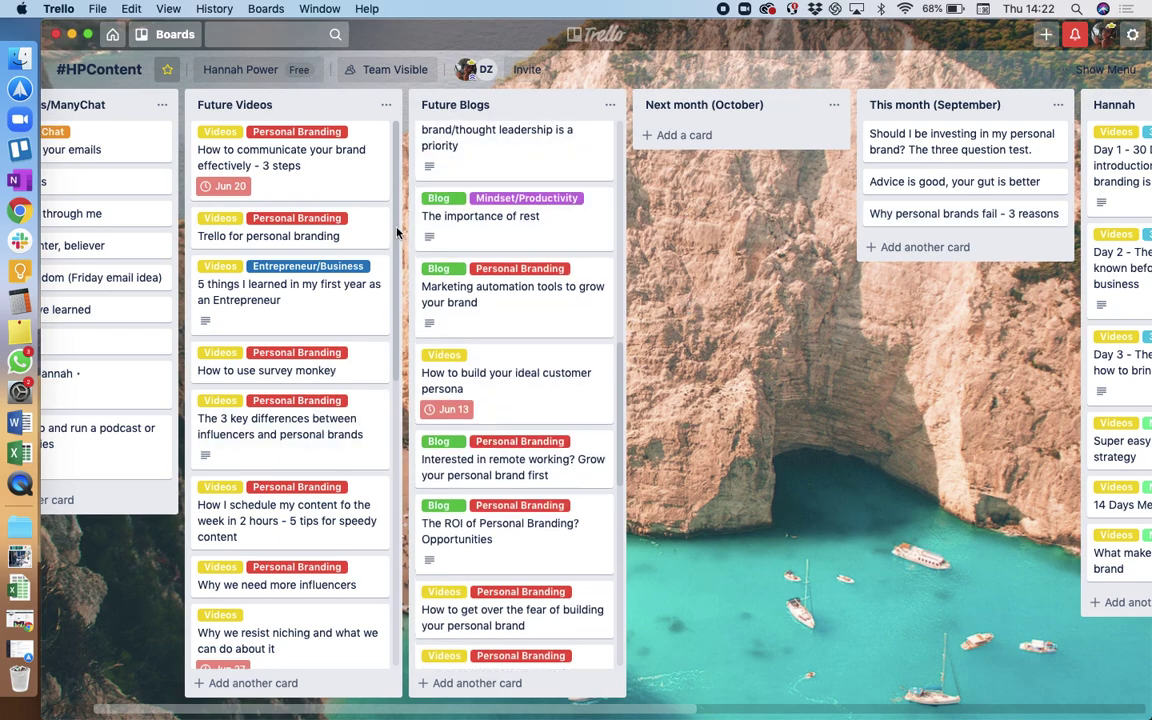
Move "How to communicate your brand effectively", "The 3 key differences" and "Why we need more influencers" from Future Videos to Next month (October).
scroll(578, 157, "up", 1)
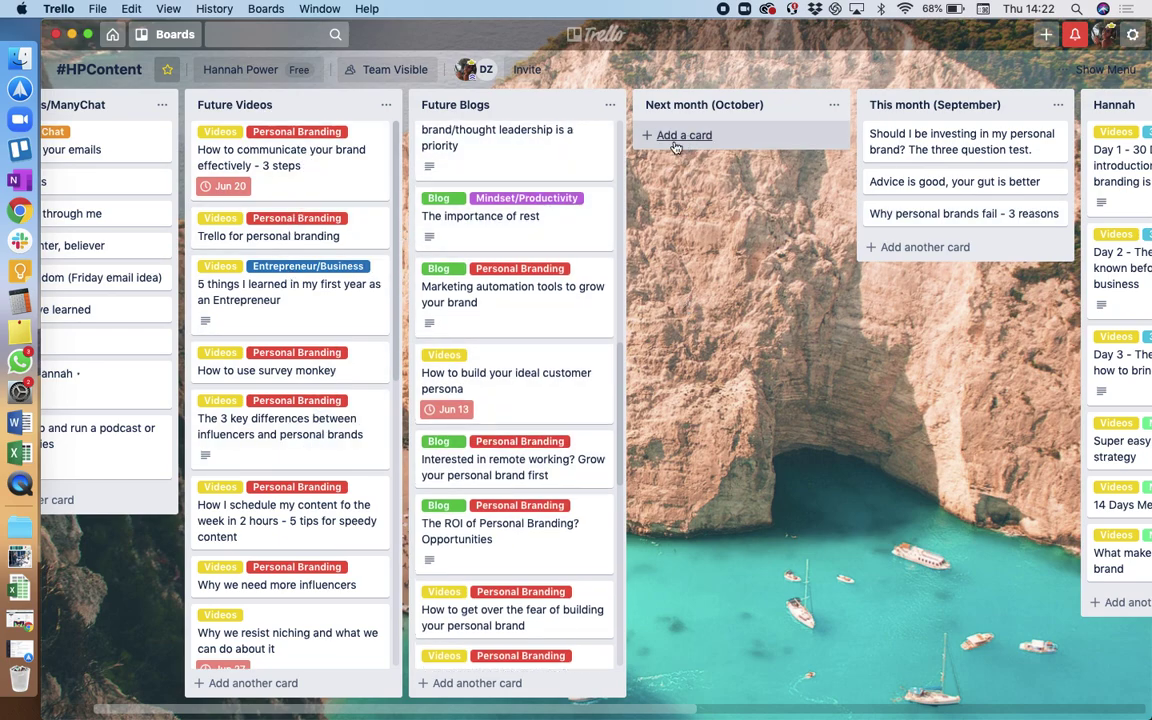
left_click_drag(298, 190, 690, 170)
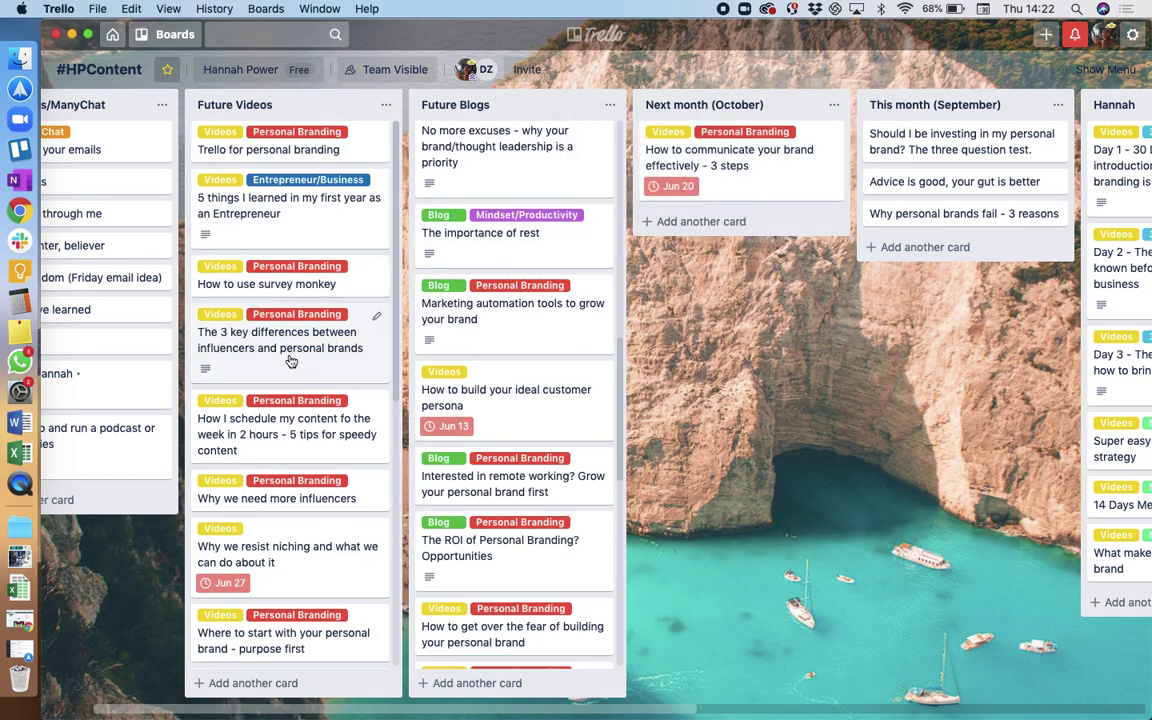
left_click_drag(291, 360, 735, 250)
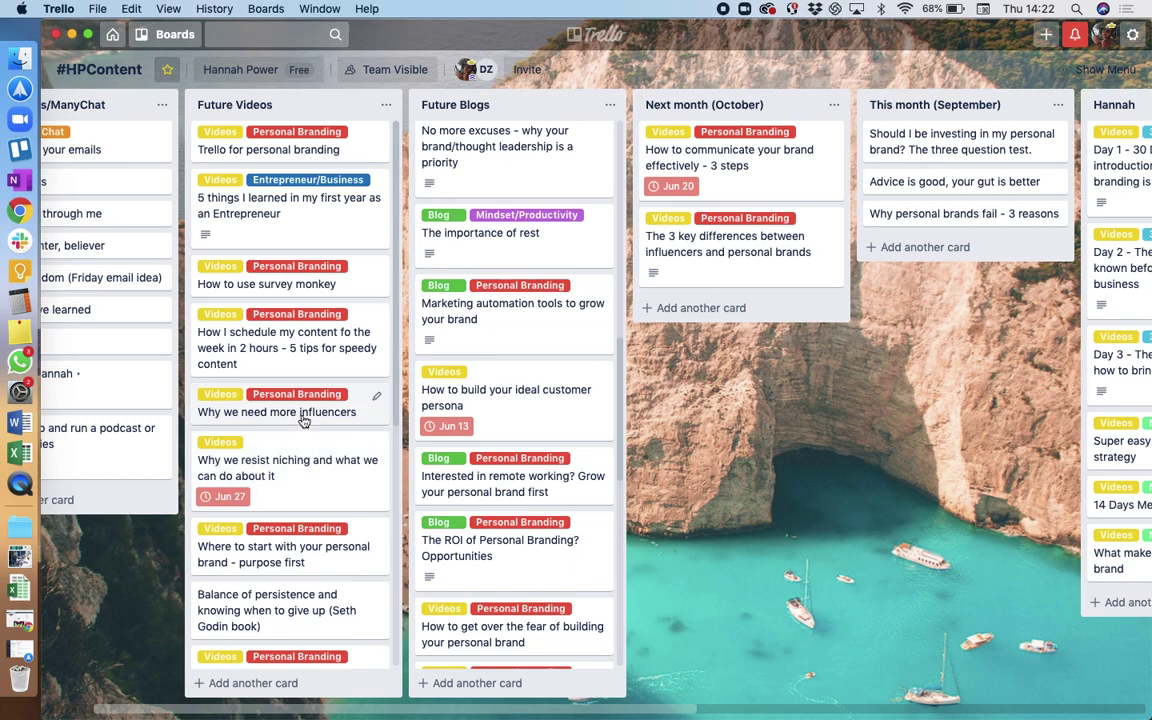
left_click_drag(303, 417, 745, 320)
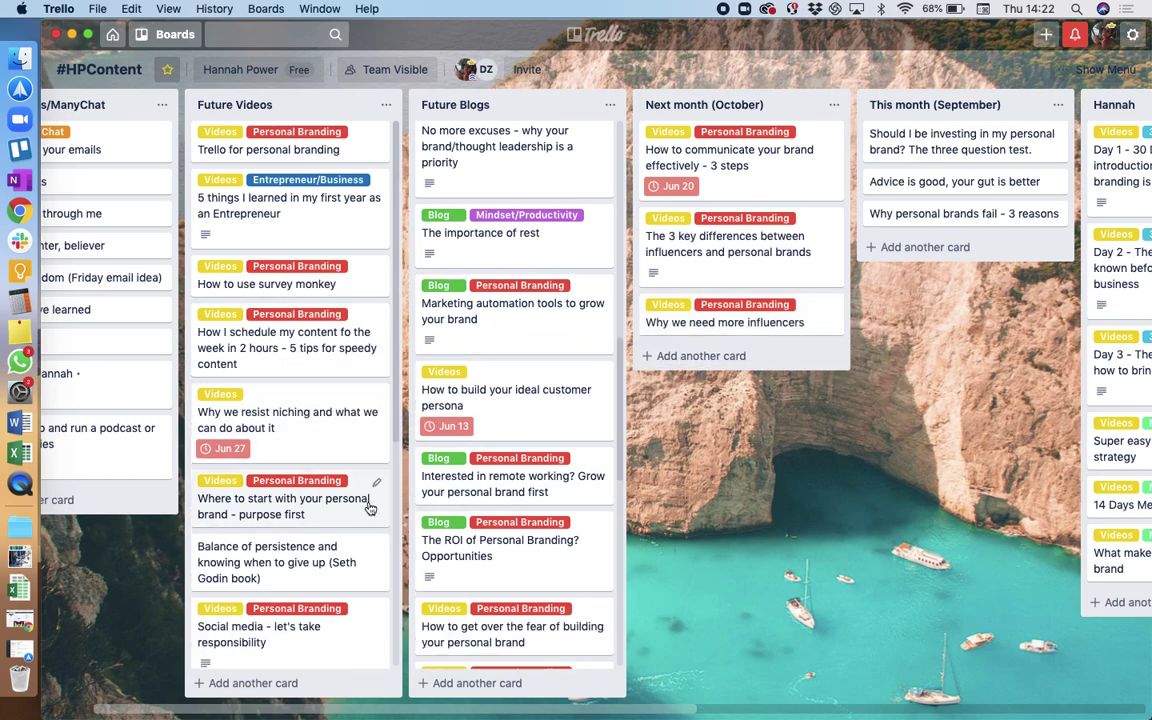
Move the "Slack for personal branding" card from Future Videos to the end of Next month (October).
scroll(370, 470, "down", 3)
scroll(336, 515, "down", 8)
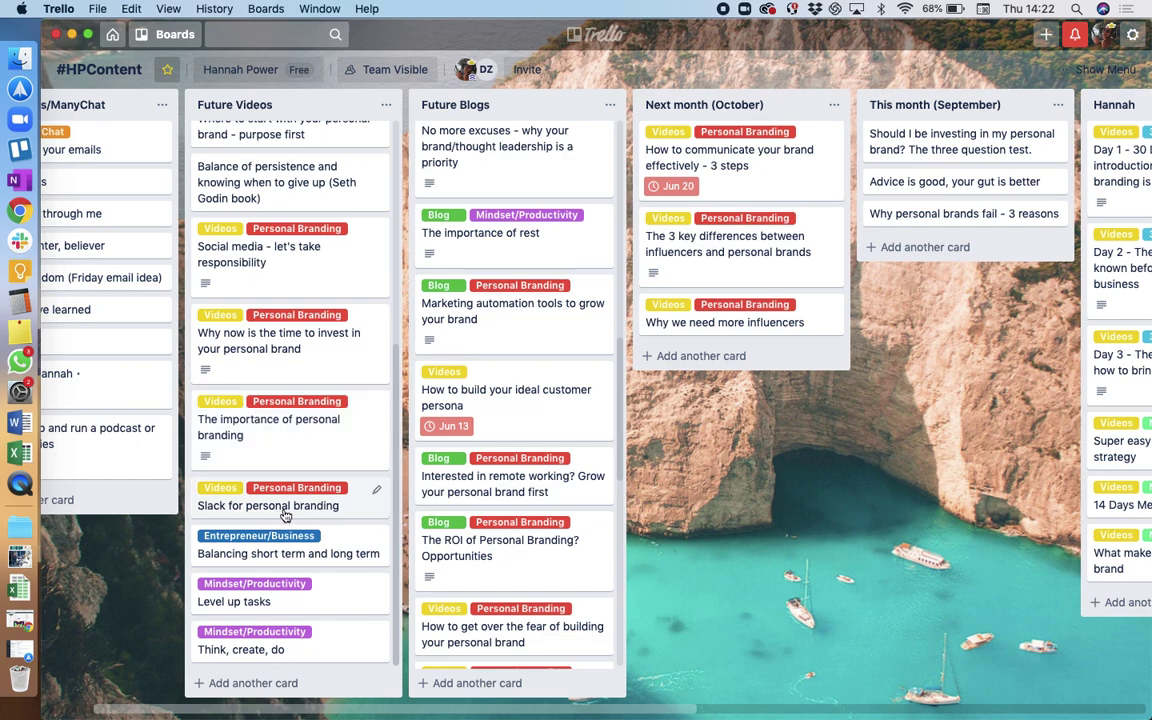
left_click_drag(305, 507, 755, 378)
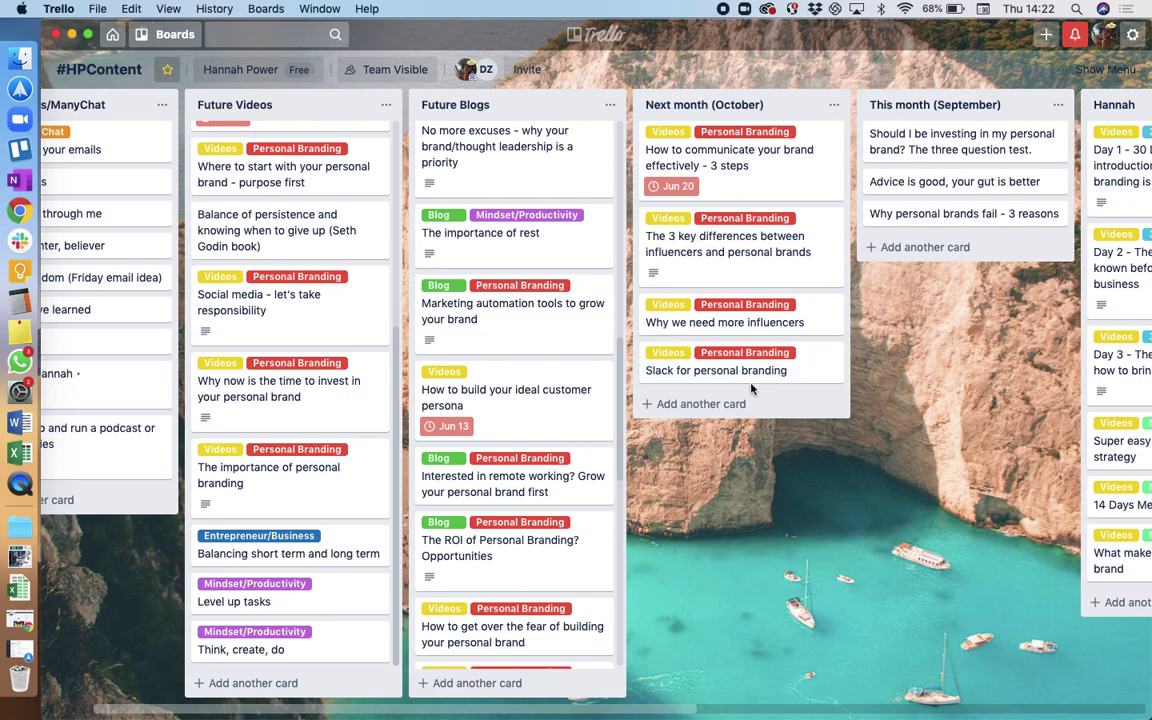
Rename the "Slack for personal branding" card to "Trello for Content Planning" and close its details.
left_click(700, 366)
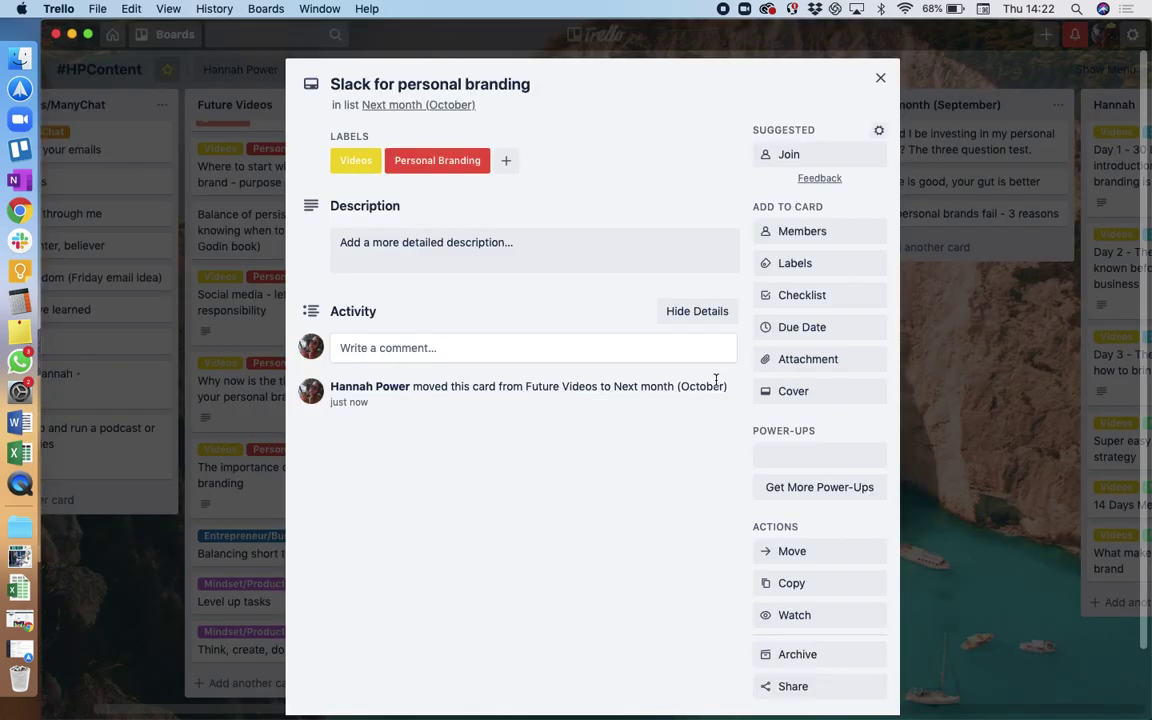
left_click(368, 85)
key("super+a")
type("Trello for Content Planning")
key("Return")
key("Escape")
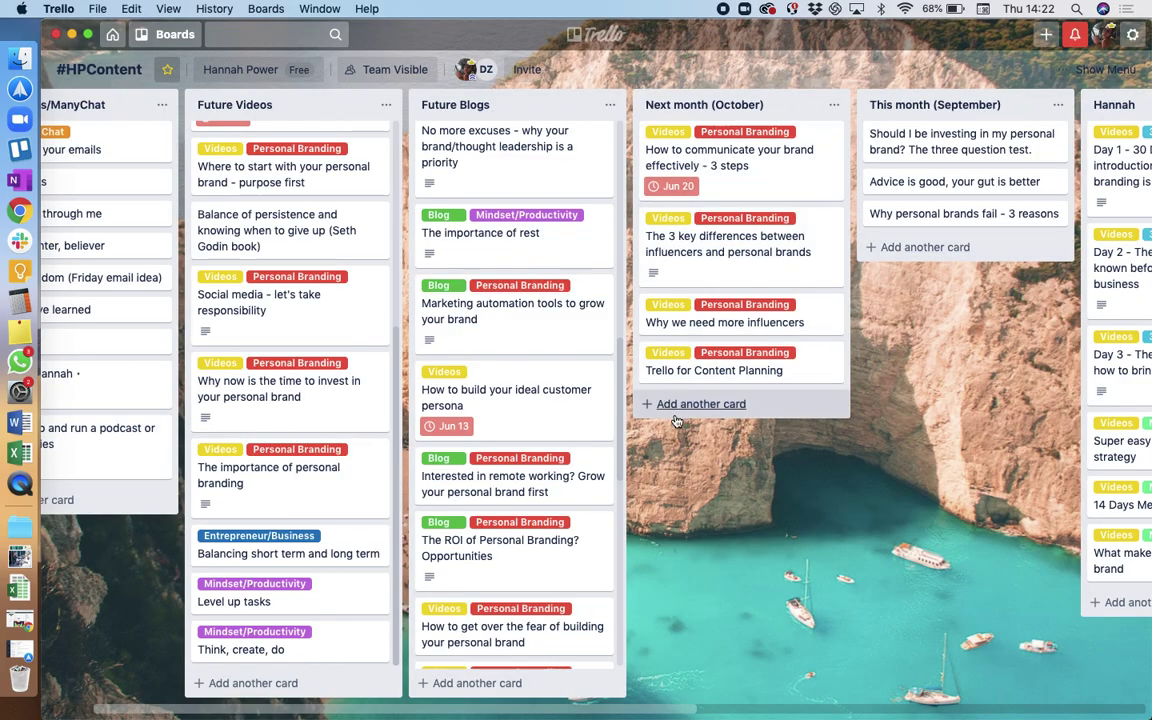
Move "The ROI of Personal Branding? Opportunities" from Future Blogs to the end of Next month (October).
scroll(595, 716, "right", 5)
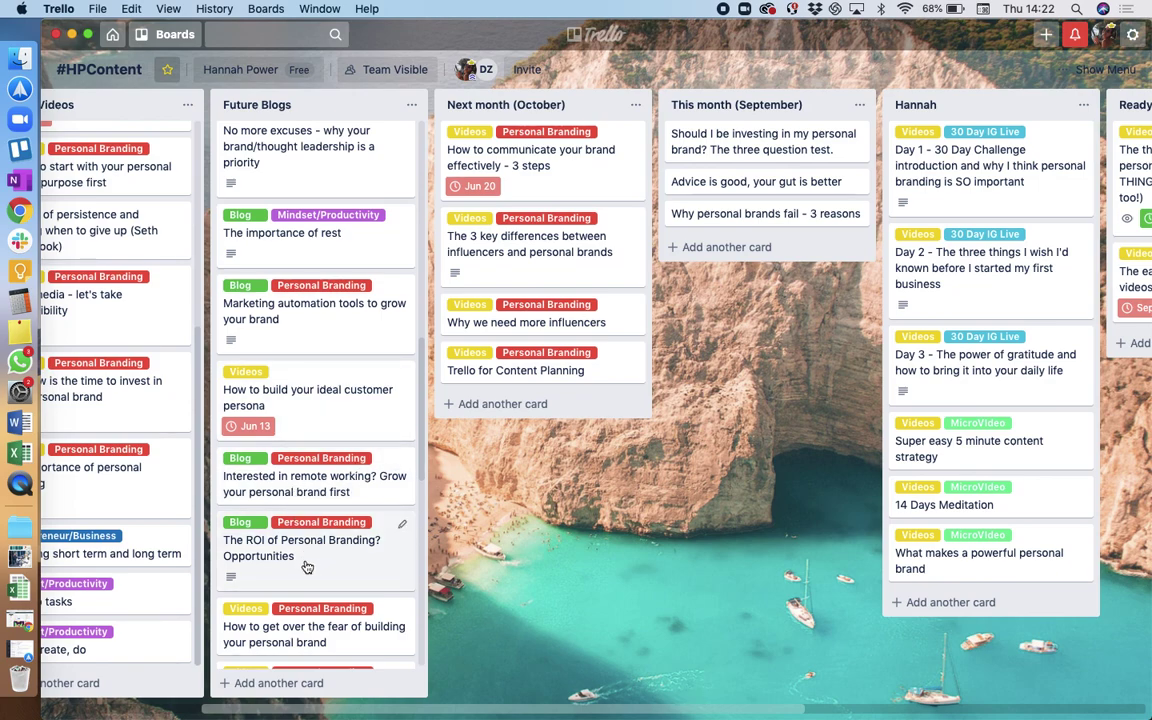
left_click_drag(300, 550, 505, 425)
Move the "We need leaders" card below the "No more excuses" card within Future Blogs.
scroll(372, 393, "up", 2)
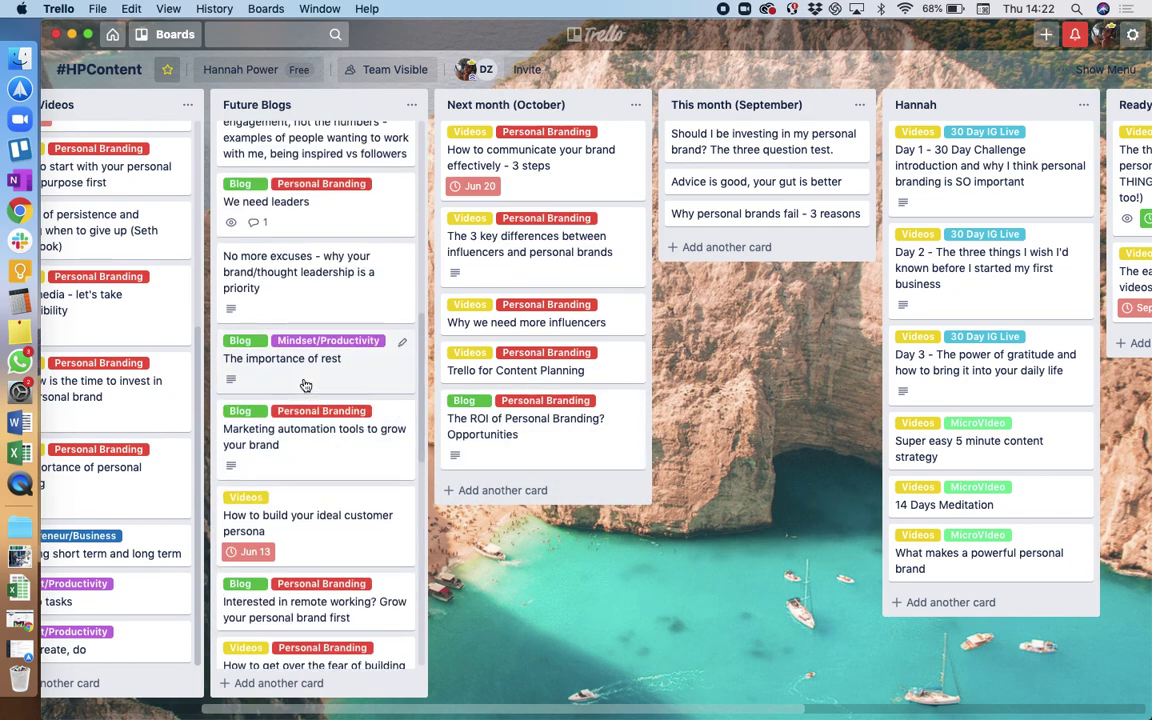
left_click_drag(292, 208, 320, 255)
Move "The 5 content commandments" from Future Blogs to the end of Next month (October).
scroll(330, 400, "up", 1)
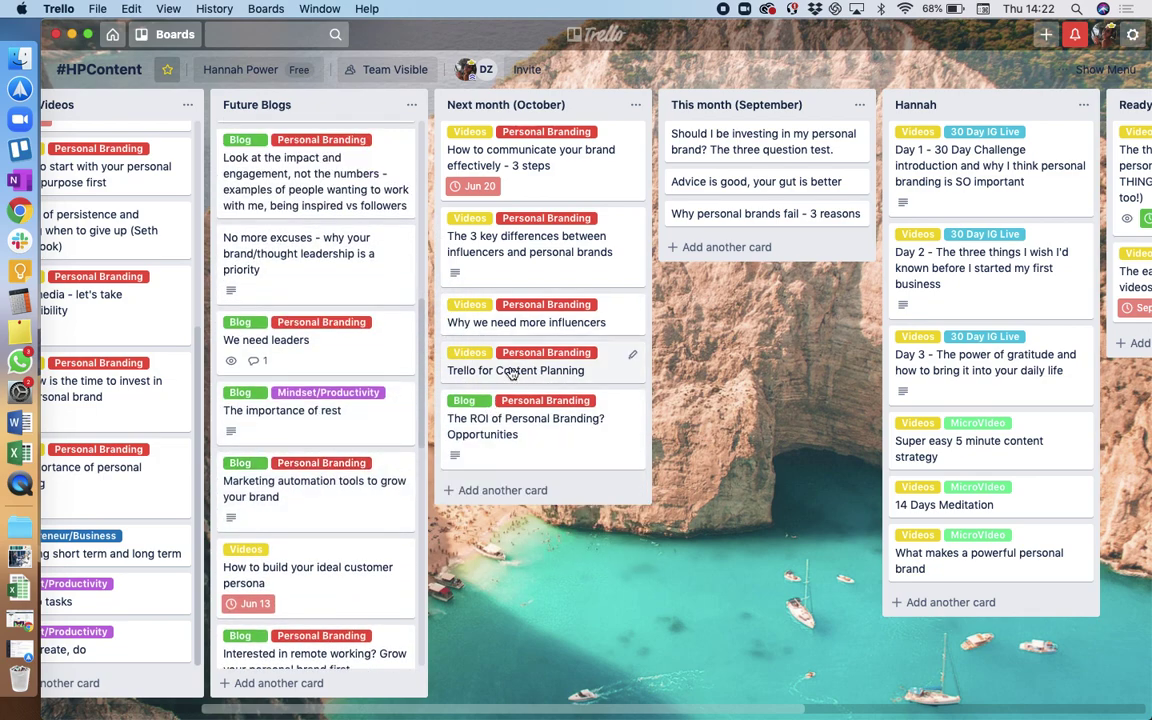
scroll(330, 355, "up", 8)
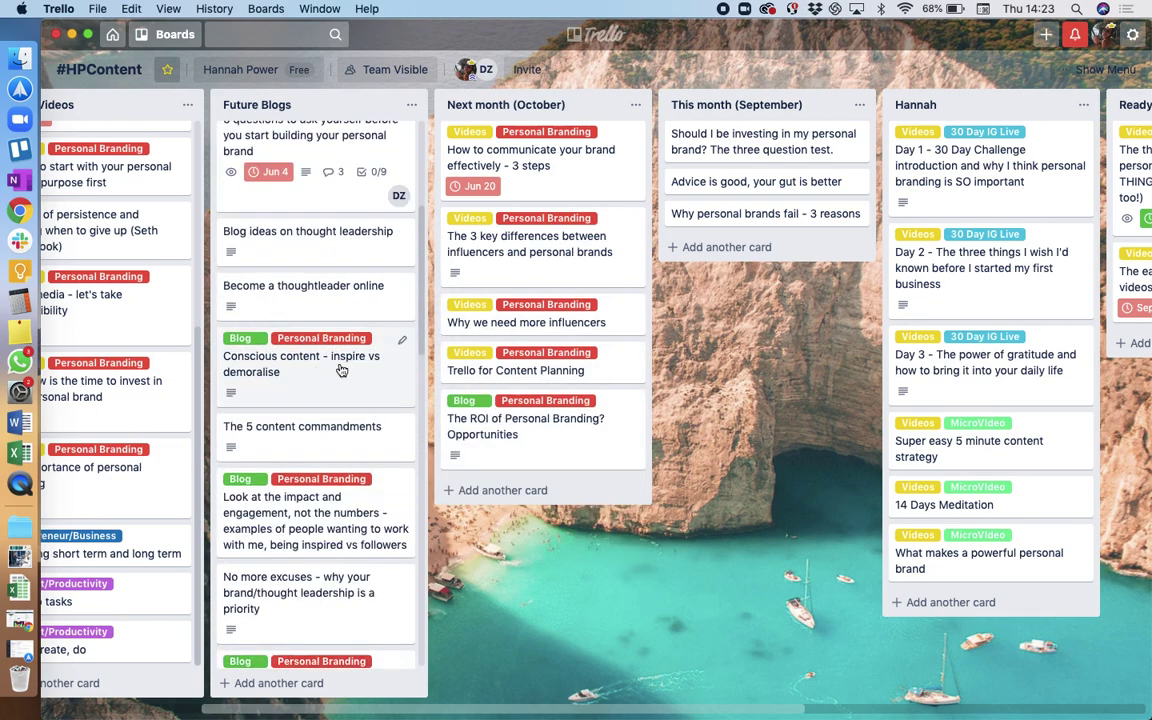
scroll(337, 368, "down", 1)
left_click_drag(303, 400, 542, 490)
Add the Personal Branding and Blog labels to "The 5 content commandments" card.
key("l")
left_click(695, 265)
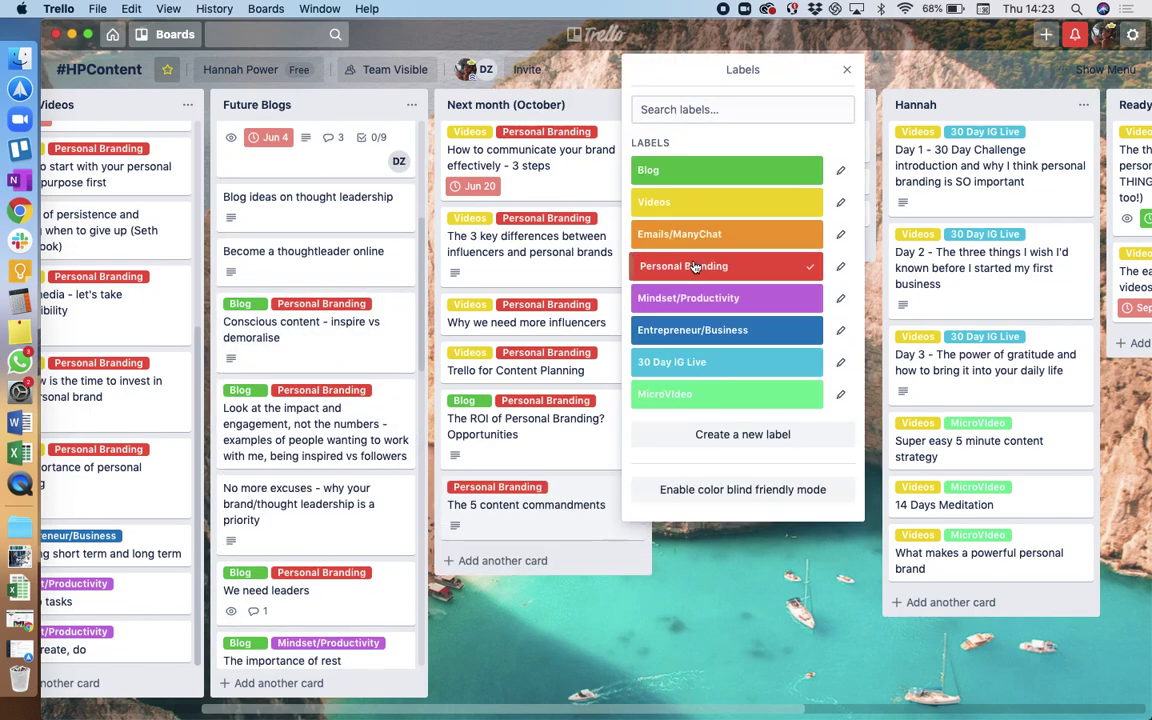
scroll(340, 640, "down", 1)
key("Escape")
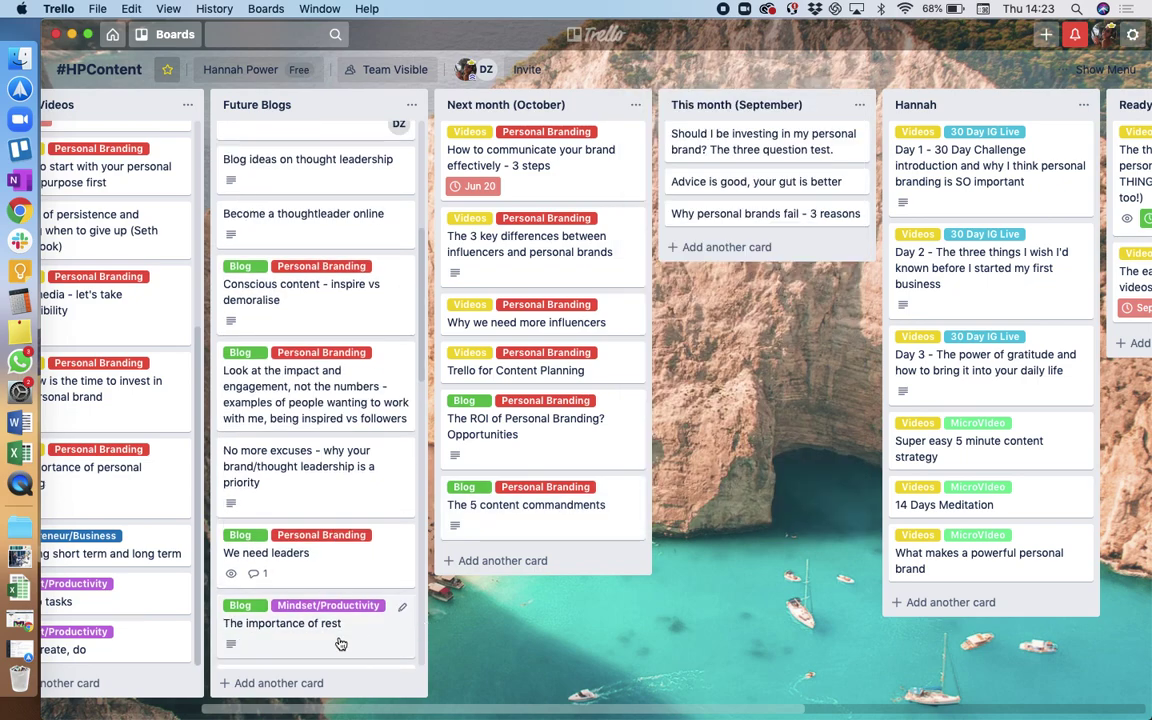
Move "The importance of rest" from Future Blogs to Next month (October), directly above "The ROI of Personal Branding? Opportunities".
scroll(341, 644, "down", 10)
left_click_drag(337, 159, 537, 571)
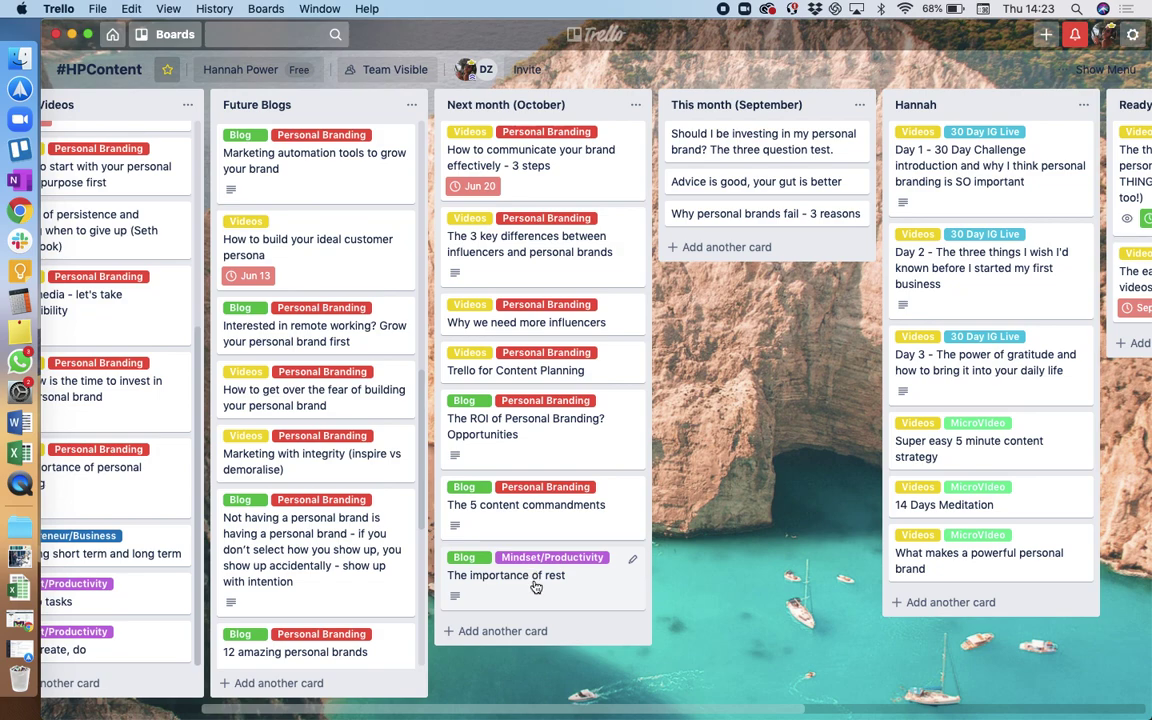
left_click_drag(535, 587, 530, 415)
Look through the remaining Future Blogs cards and the board's further lists up to Shared and complete.
scroll(287, 452, "up", 3)
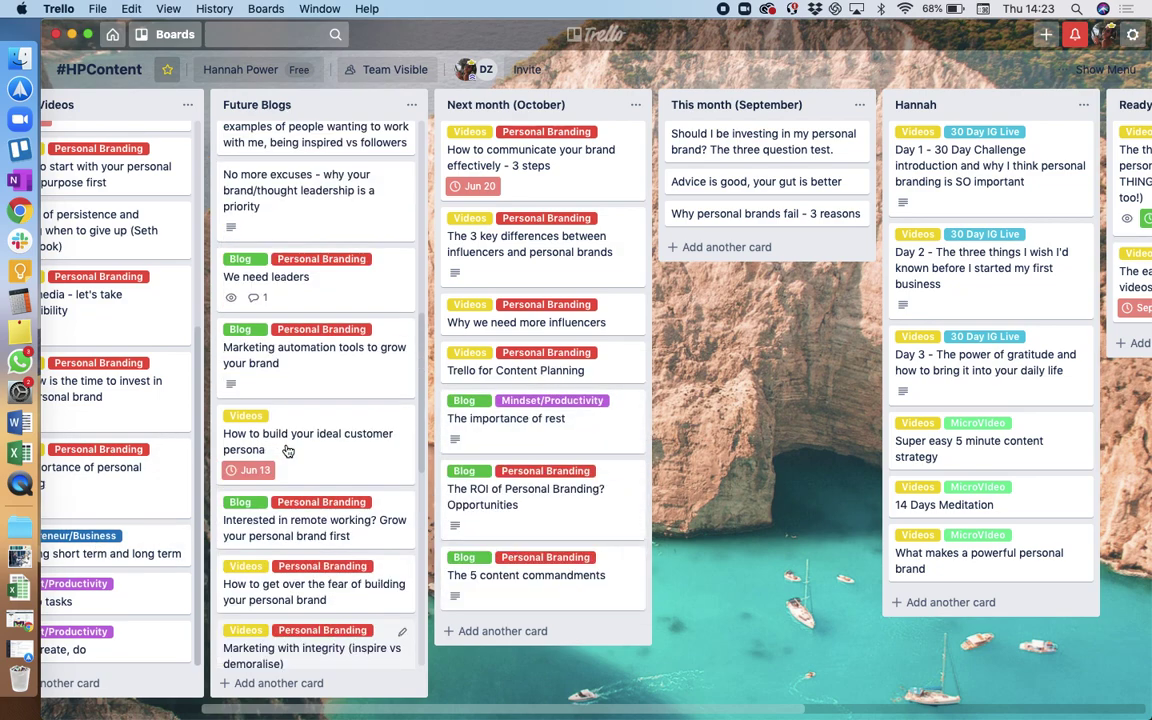
scroll(290, 450, "up", 3)
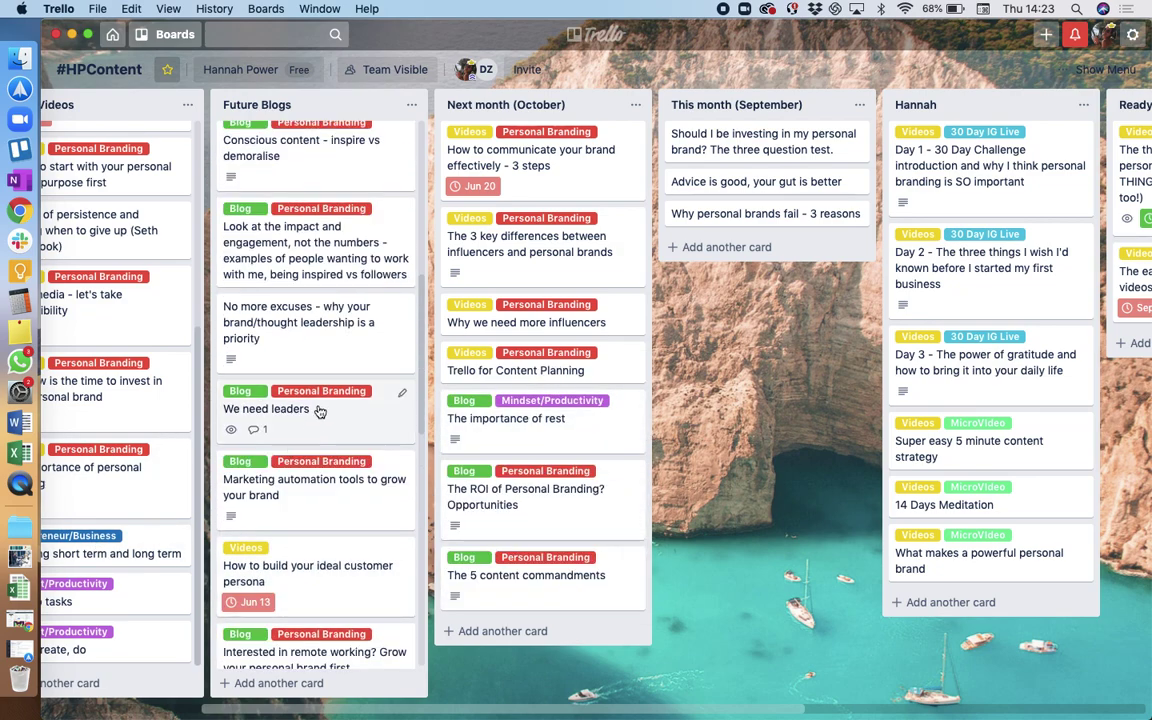
scroll(315, 420, "down", 10)
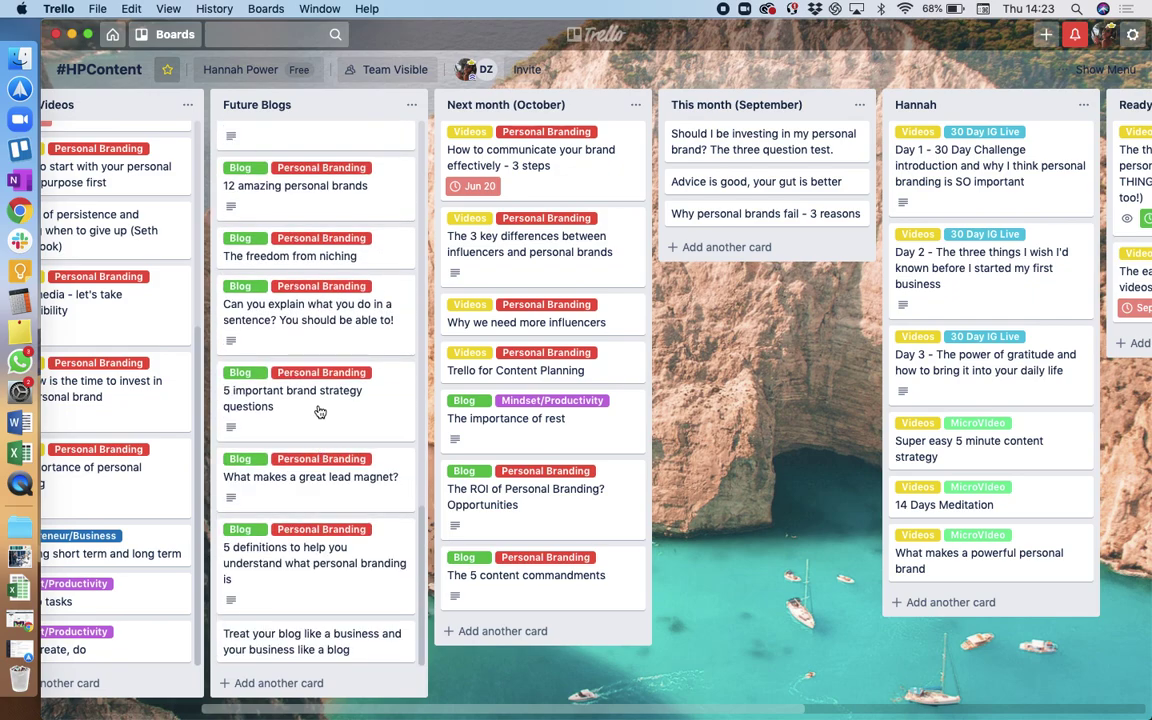
scroll(287, 452, "up", 8)
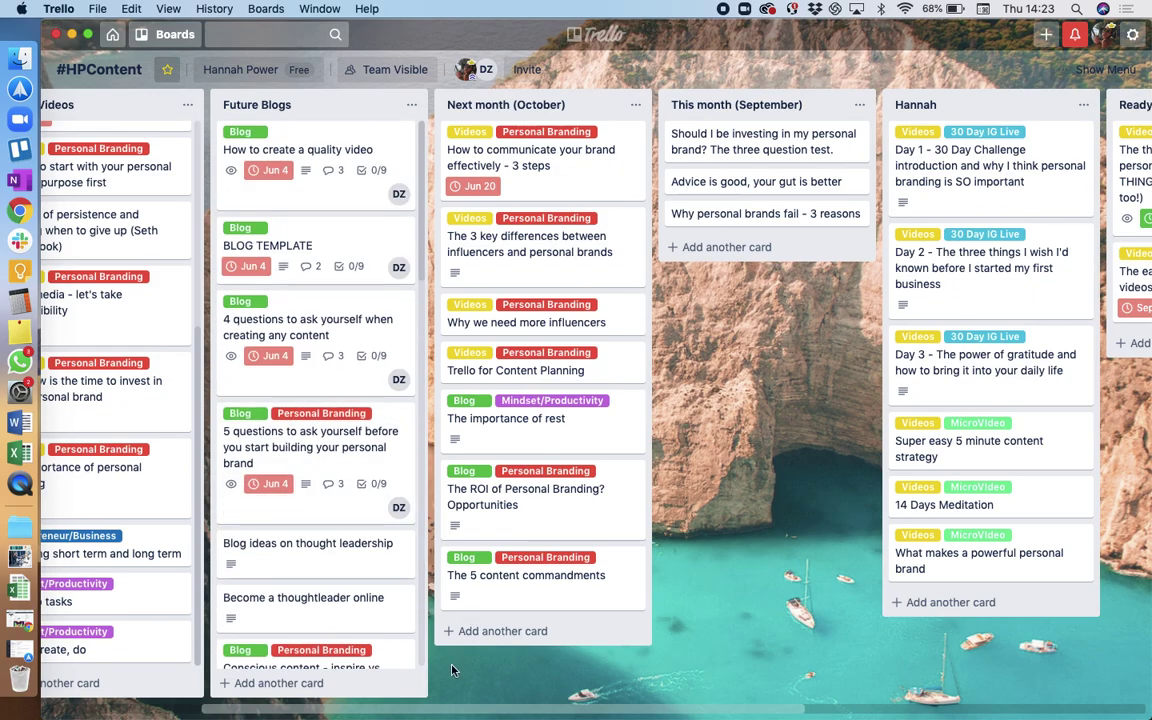
scroll(477, 713, "right", 5)
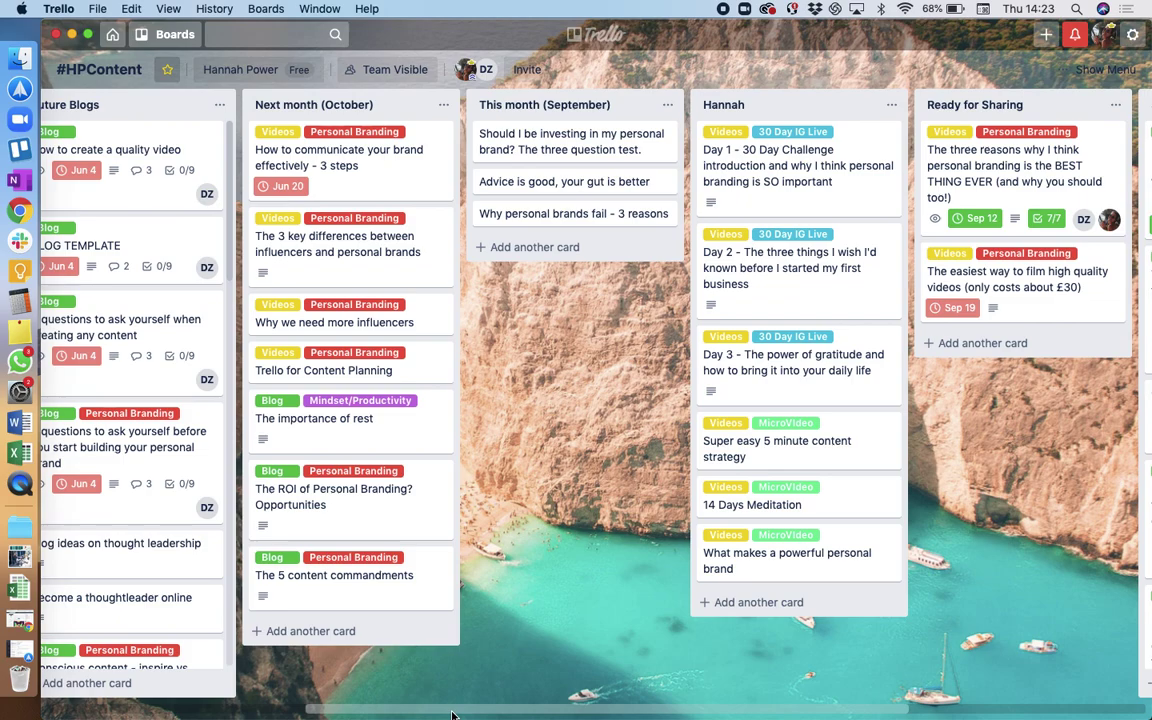
left_click_drag(452, 715, 485, 713)
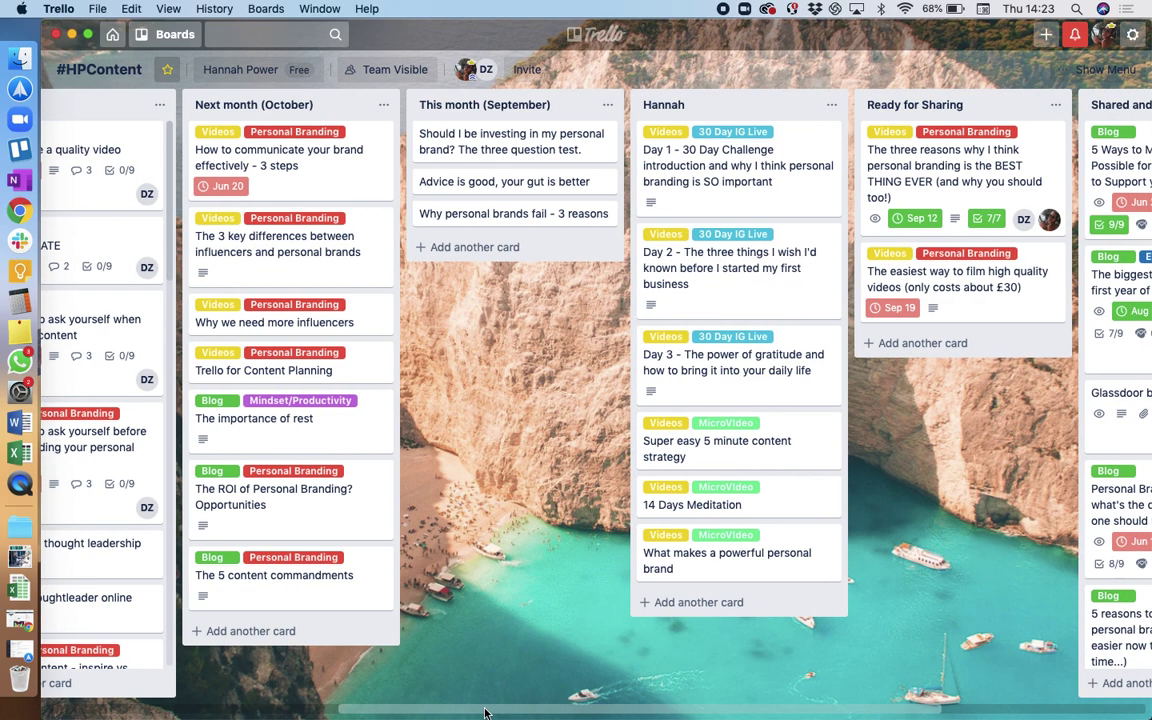
left_click_drag(487, 712, 565, 699)
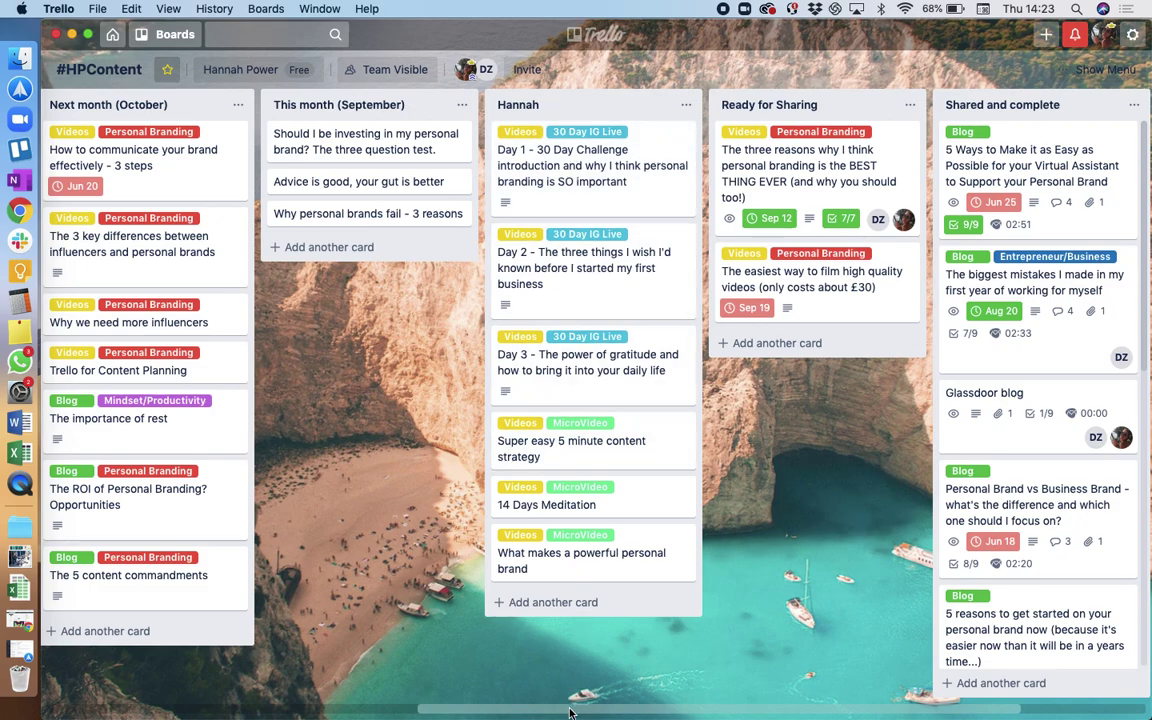
Examine the descriptions of the Day 1 and Day 2 cards labelled 30 Day IG Live.
left_click(588, 193)
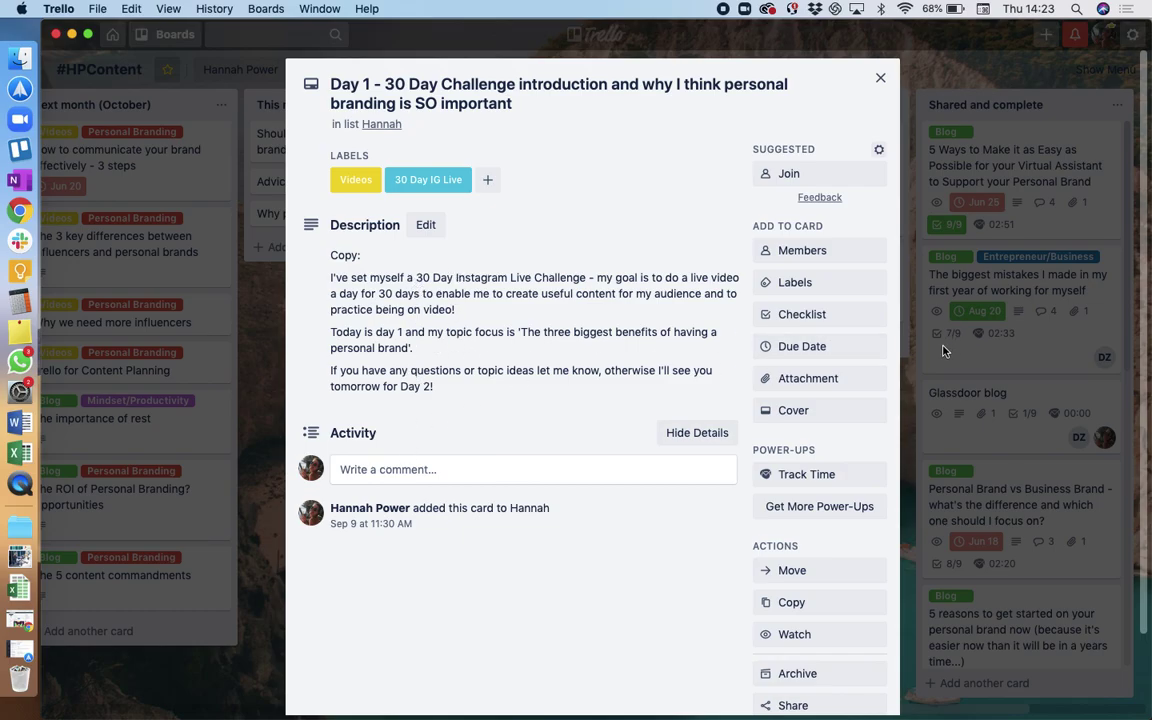
key("Escape")
left_click(532, 265)
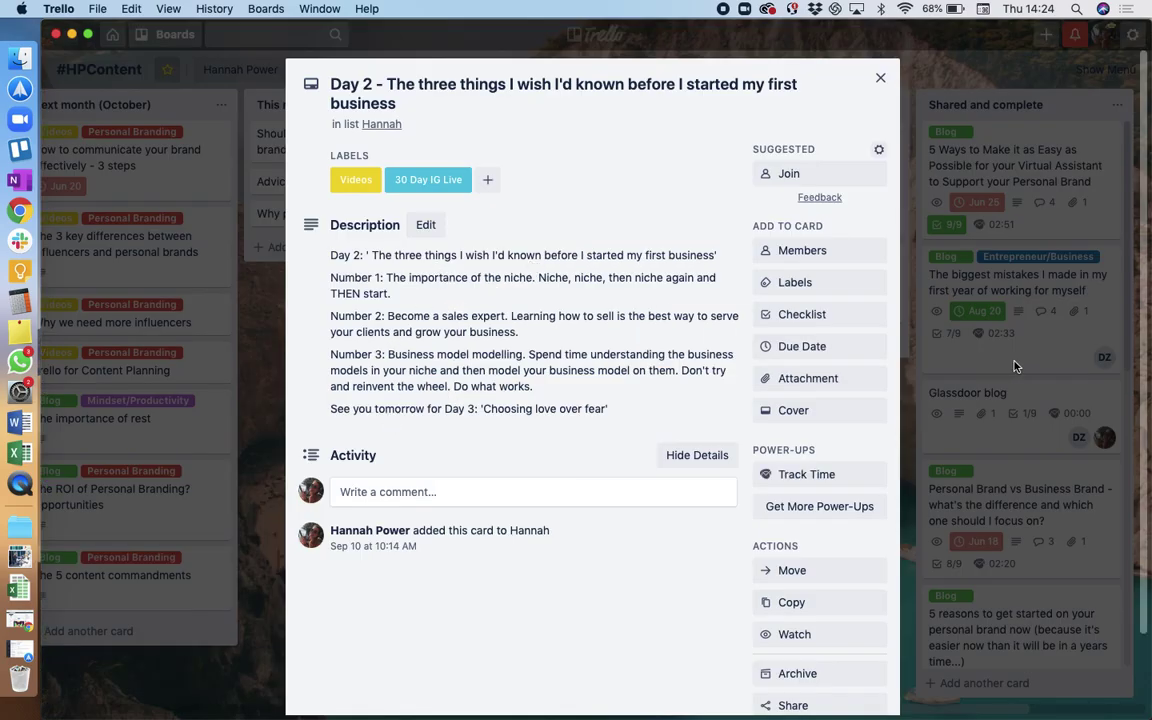
left_click(983, 369)
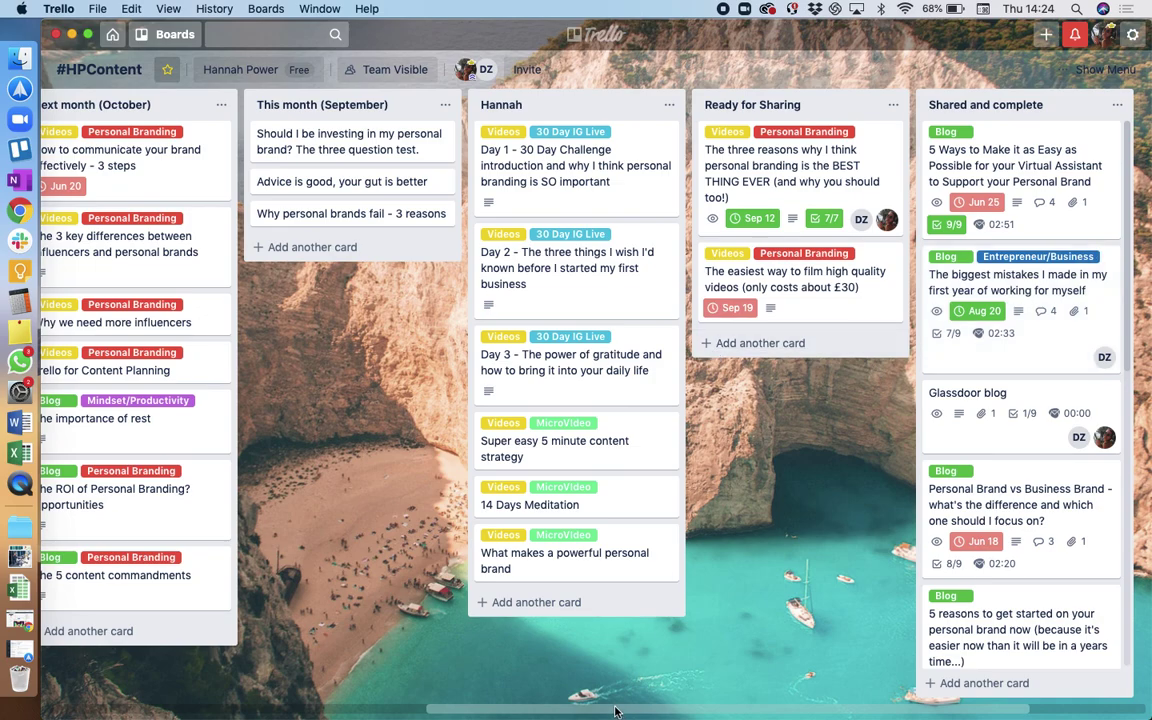
Review the description, upload/share checklist and image checklist of "The three reasons why I think personal branding is the BEST THING EVER" card.
scroll(733, 489, "right", 3)
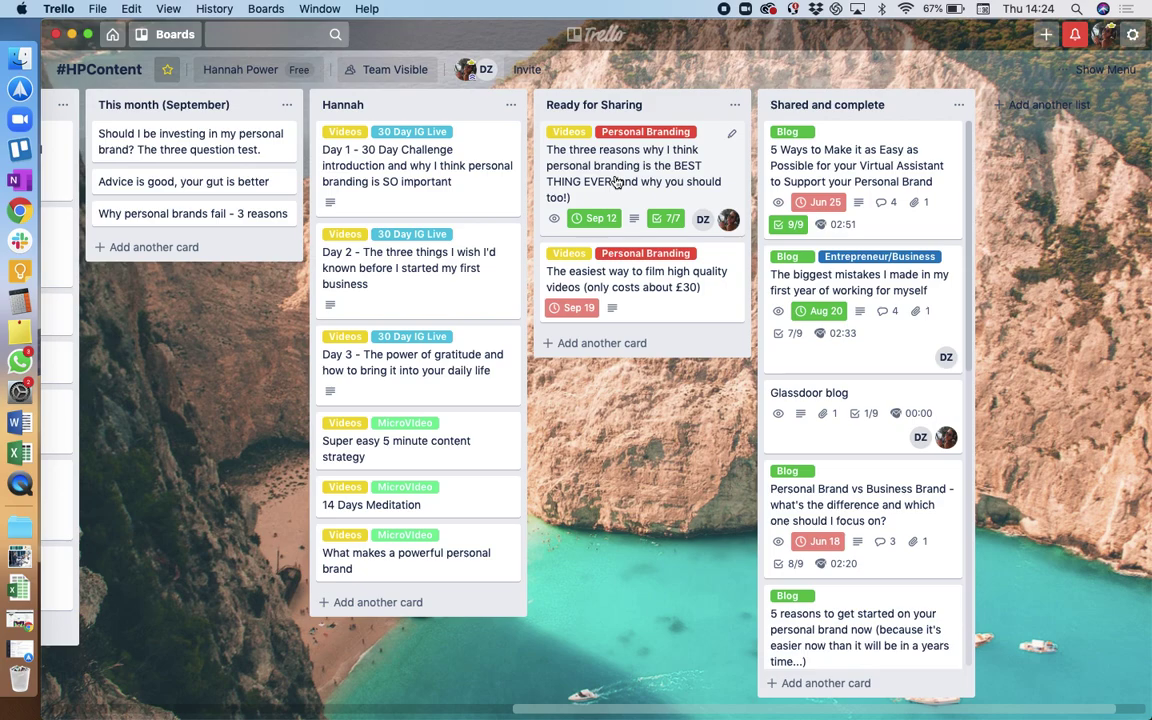
left_click(617, 181)
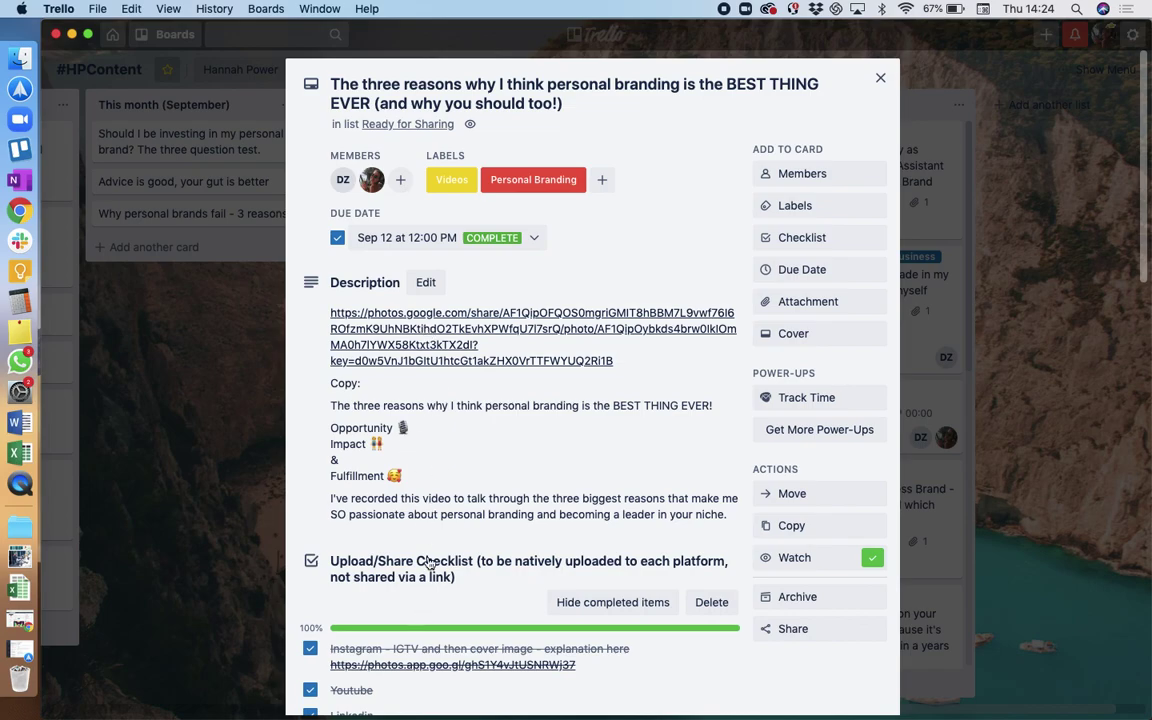
scroll(400, 520, "down", 1)
scroll(452, 548, "down", 5)
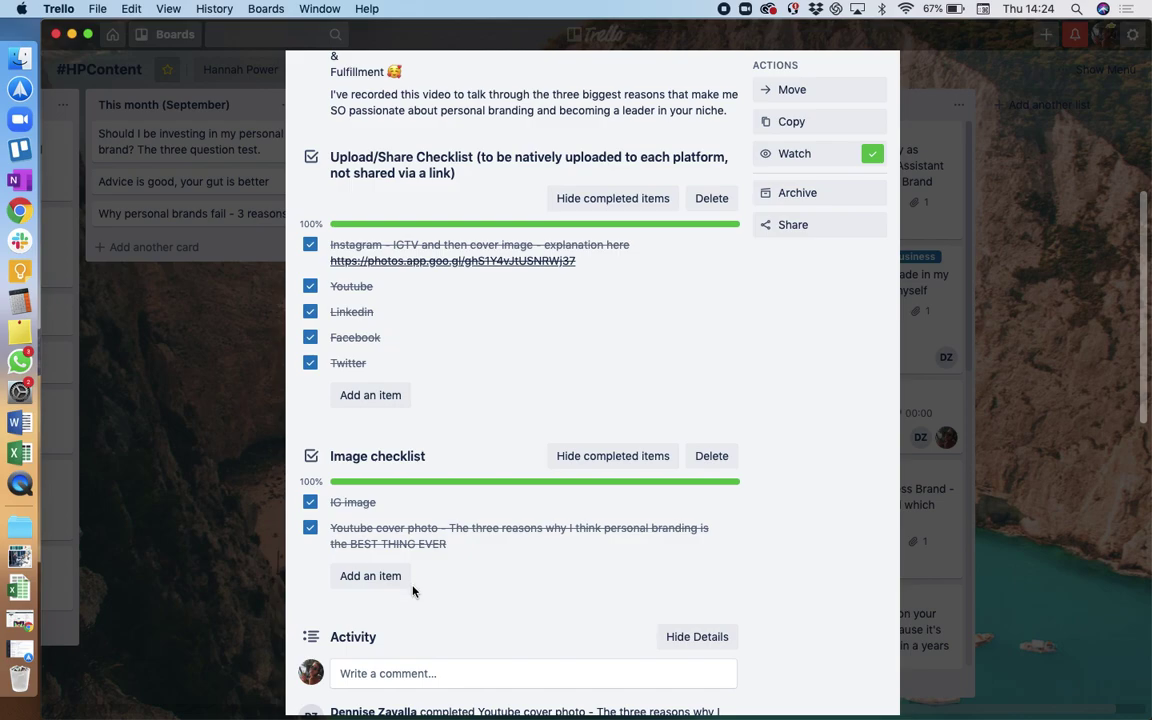
scroll(411, 560, "down", 3)
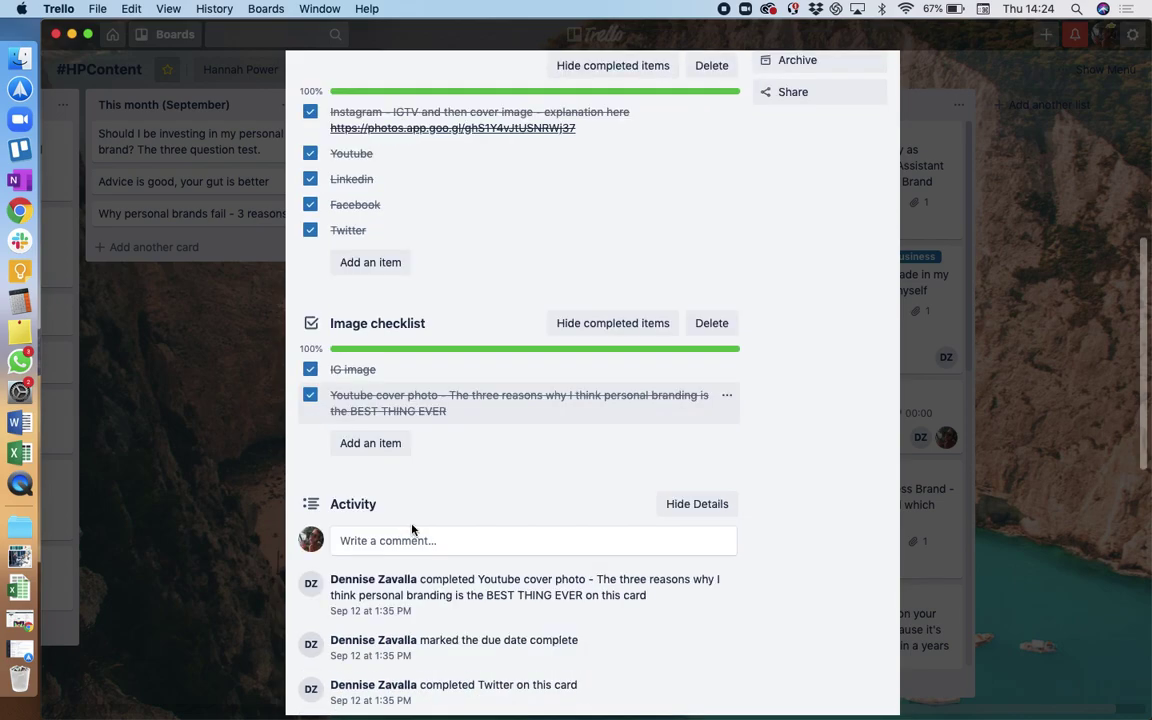
scroll(418, 510, "up", 2)
key("Escape")
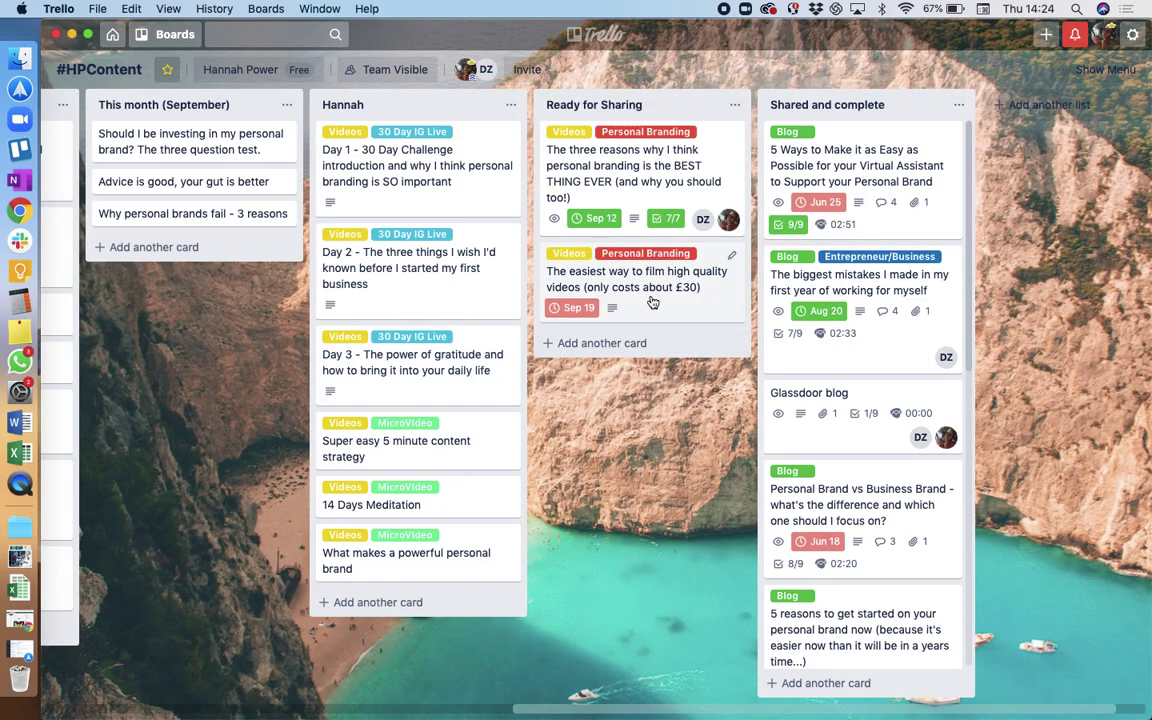
left_click(590, 412)
key("Escape")
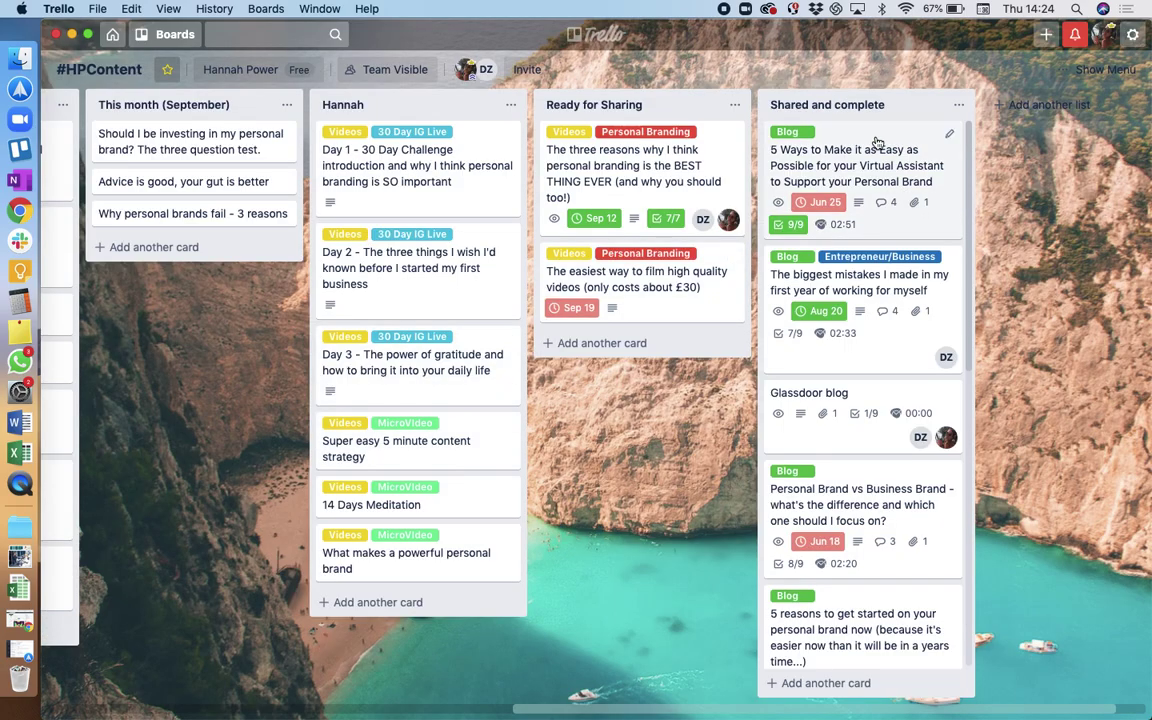
Read the full description and blog share checklist of the "5 Ways to Make it as Easy as Possible for your Virtual Assistant" card.
left_click(845, 165)
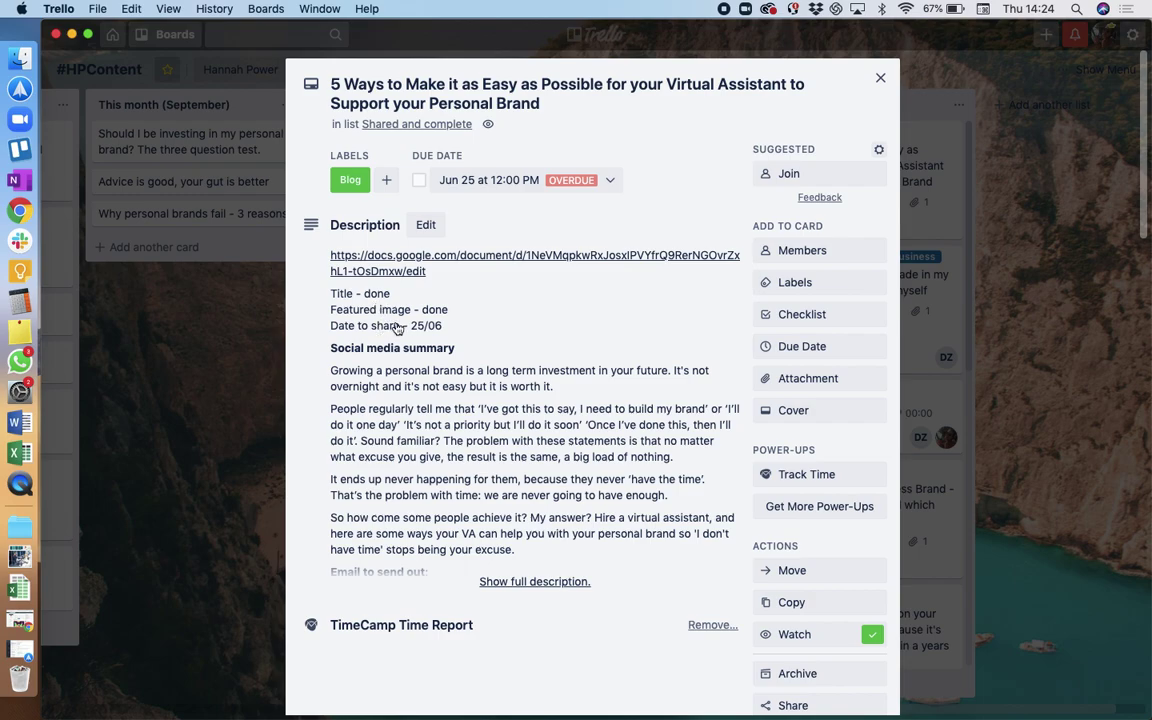
scroll(386, 416, "down", 2)
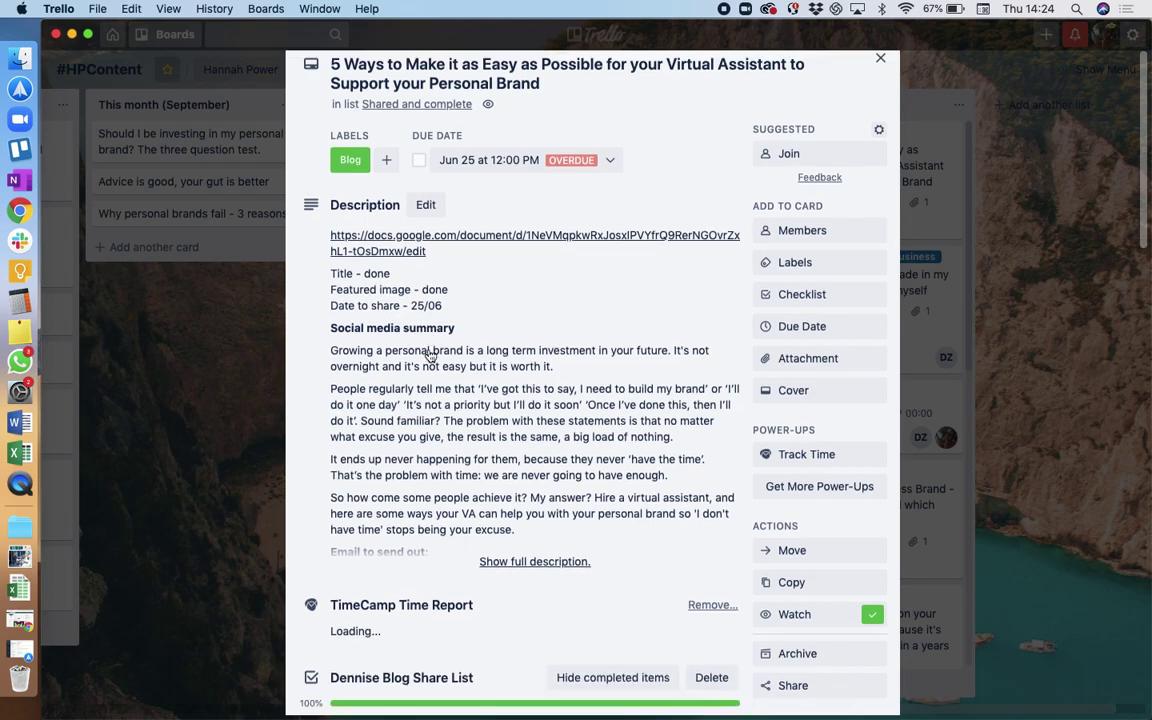
left_click(524, 501)
scroll(520, 512, "down", 8)
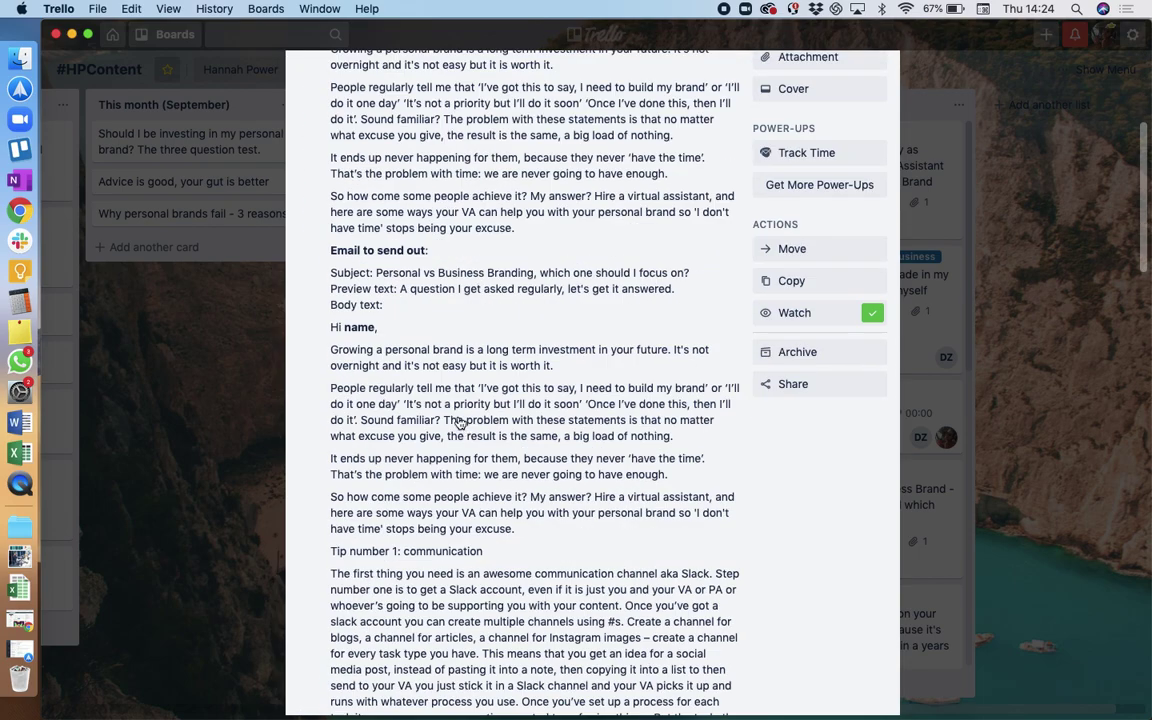
scroll(399, 411, "down", 4)
scroll(408, 456, "down", 10)
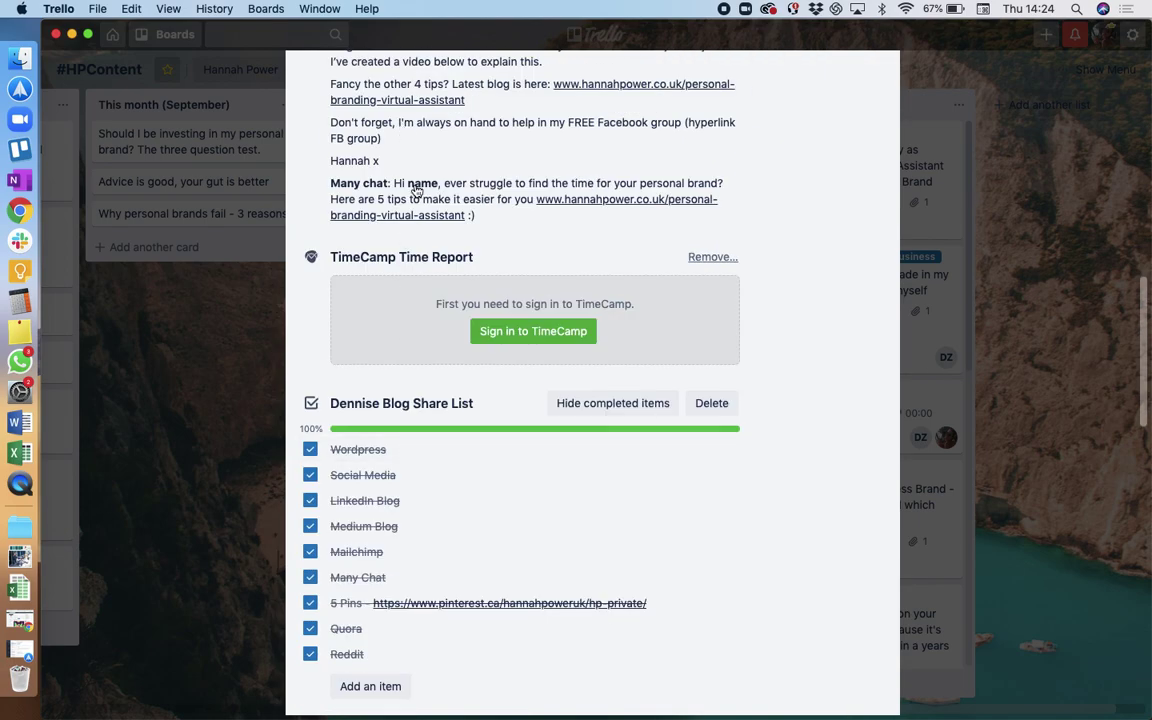
scroll(420, 440, "down", 5)
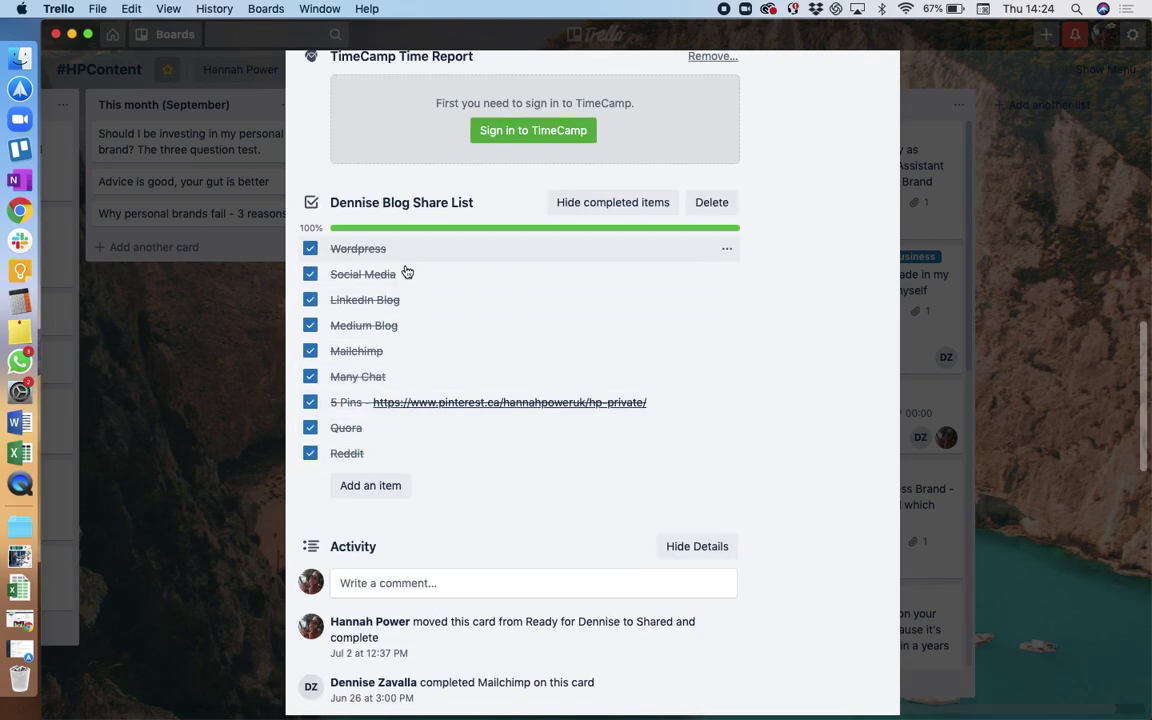
scroll(404, 262, "down", 1)
left_click(236, 375)
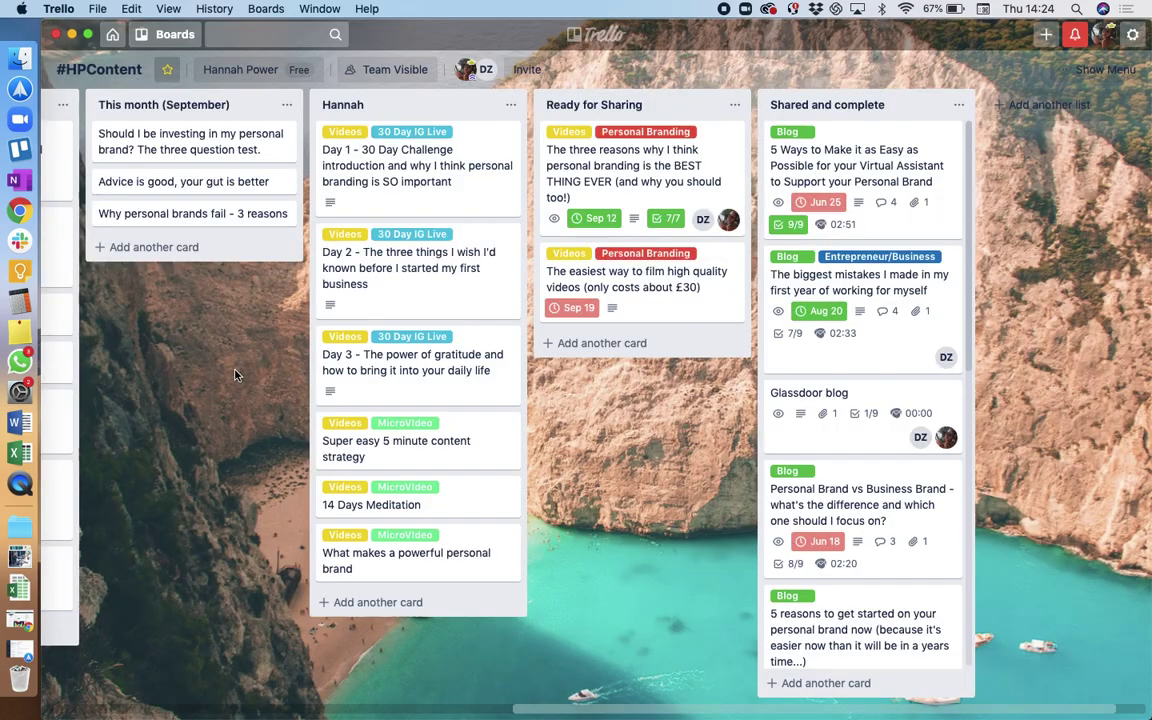
Reopen the virtual assistant blog card in Shared and complete and review its share checklist and activity history.
left_click(860, 178)
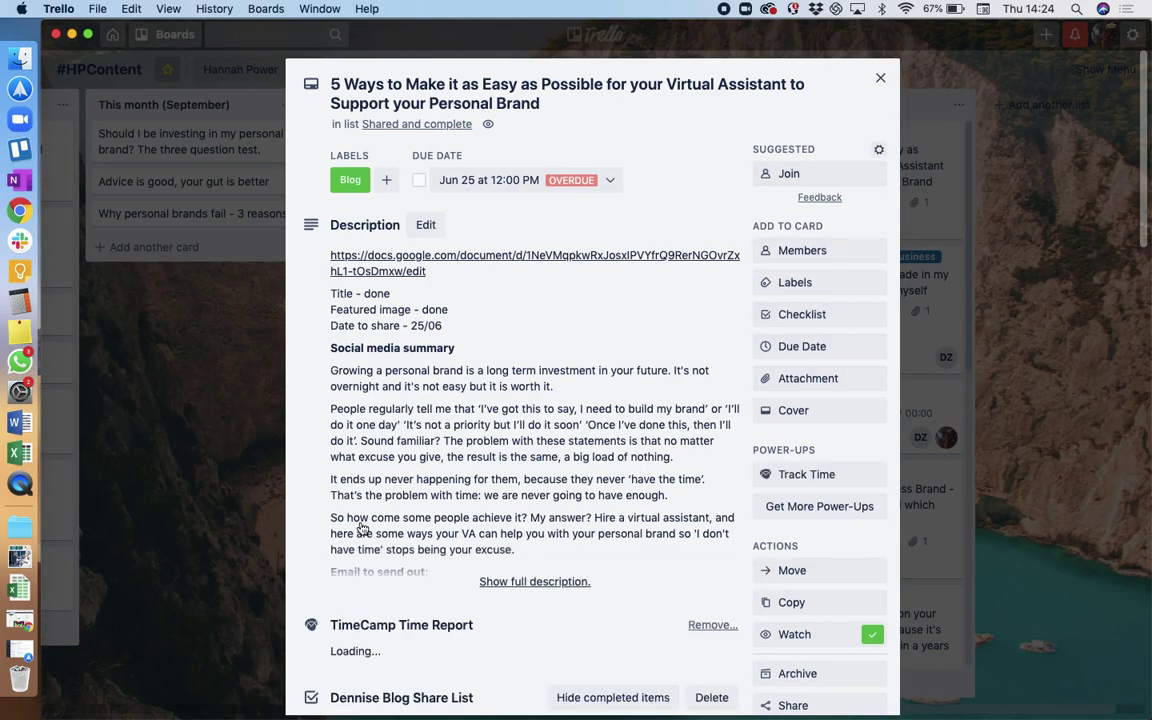
scroll(362, 528, "down", 5)
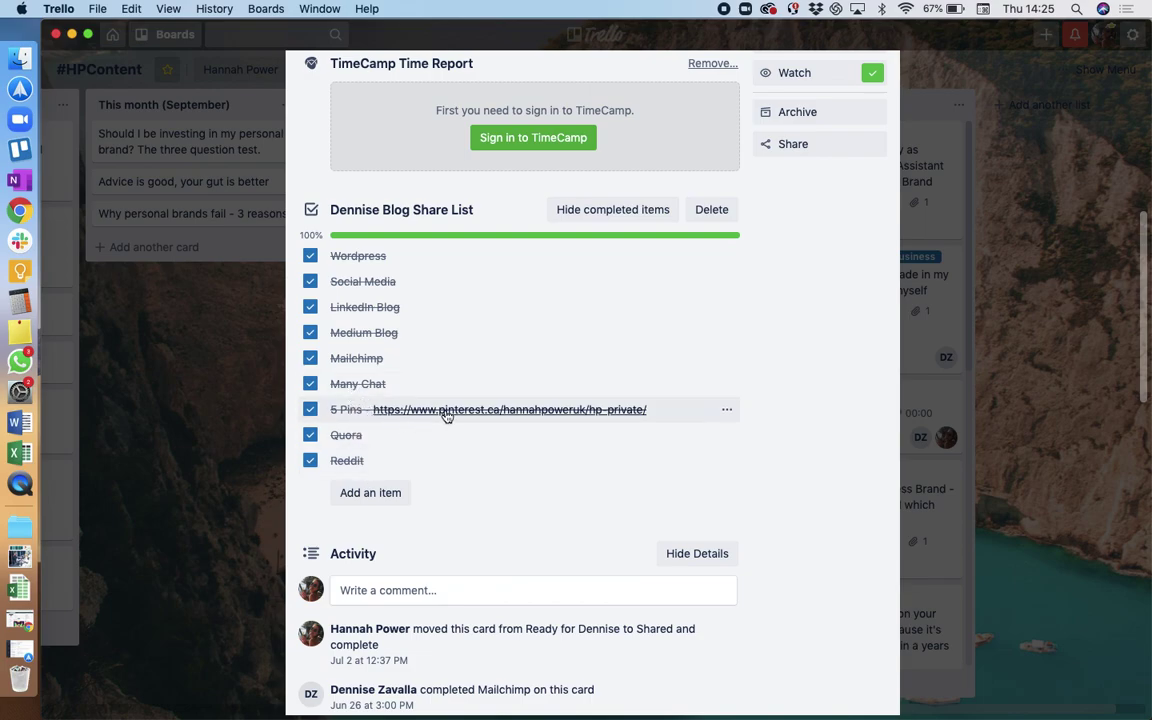
scroll(364, 295, "down", 5)
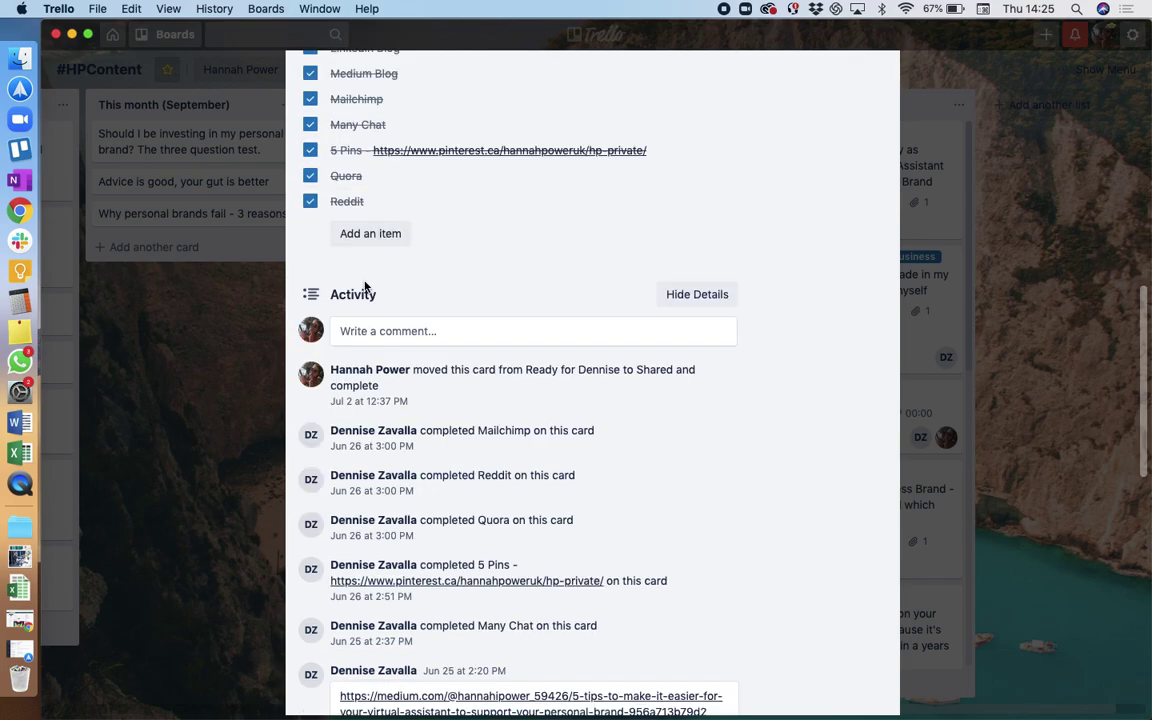
scroll(280, 320, "up", 10)
left_click(215, 365)
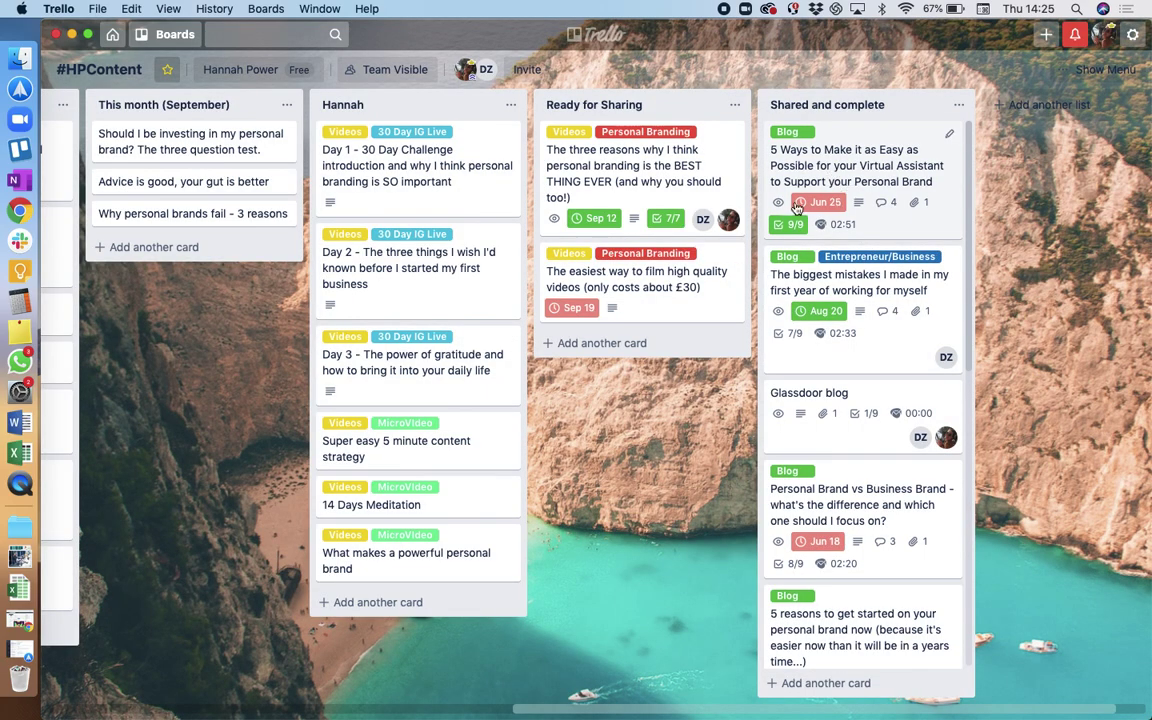
Move "The three reasons why I think personal branding is the BEST THING EVER" from Ready for Sharing to the start of Shared and complete.
left_click_drag(638, 162, 875, 182)
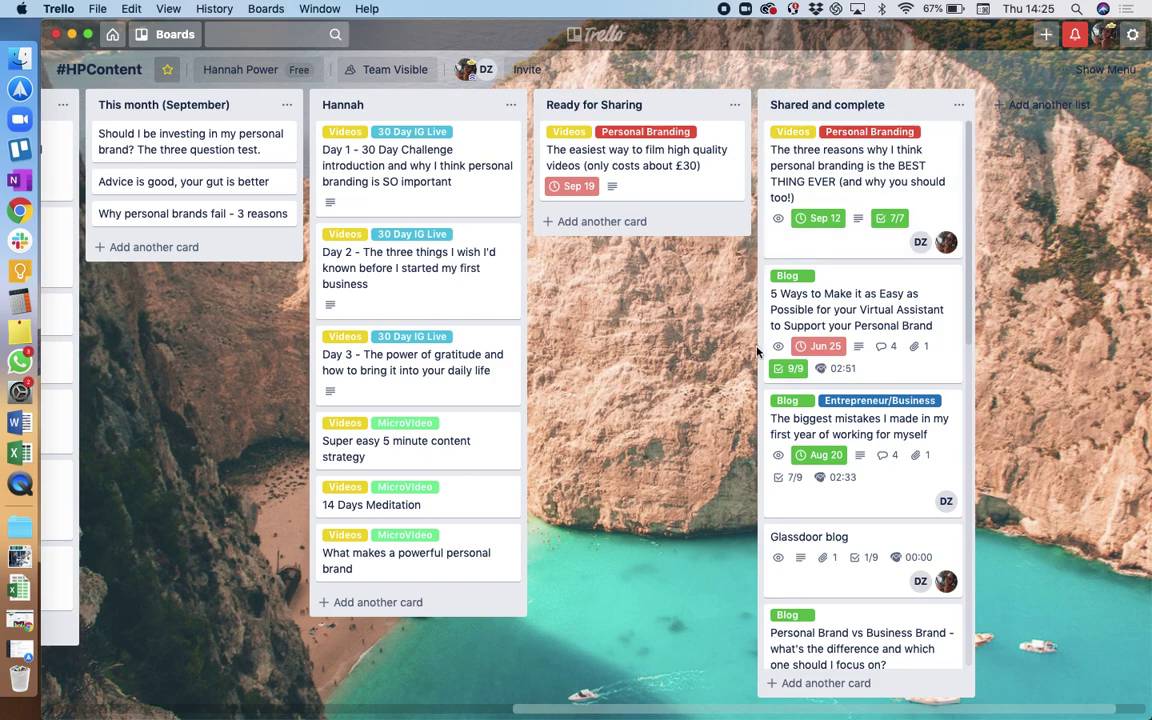
Look through the Shared and complete cards, the monthly lists and the Future Emails/ManyChat, Future Videos and Future Blogs lists.
scroll(900, 373, "down", 10)
scroll(900, 373, "up", 10)
scroll(900, 370, "down", 10)
scroll(900, 370, "up", 10)
left_click_drag(573, 709, 506, 705)
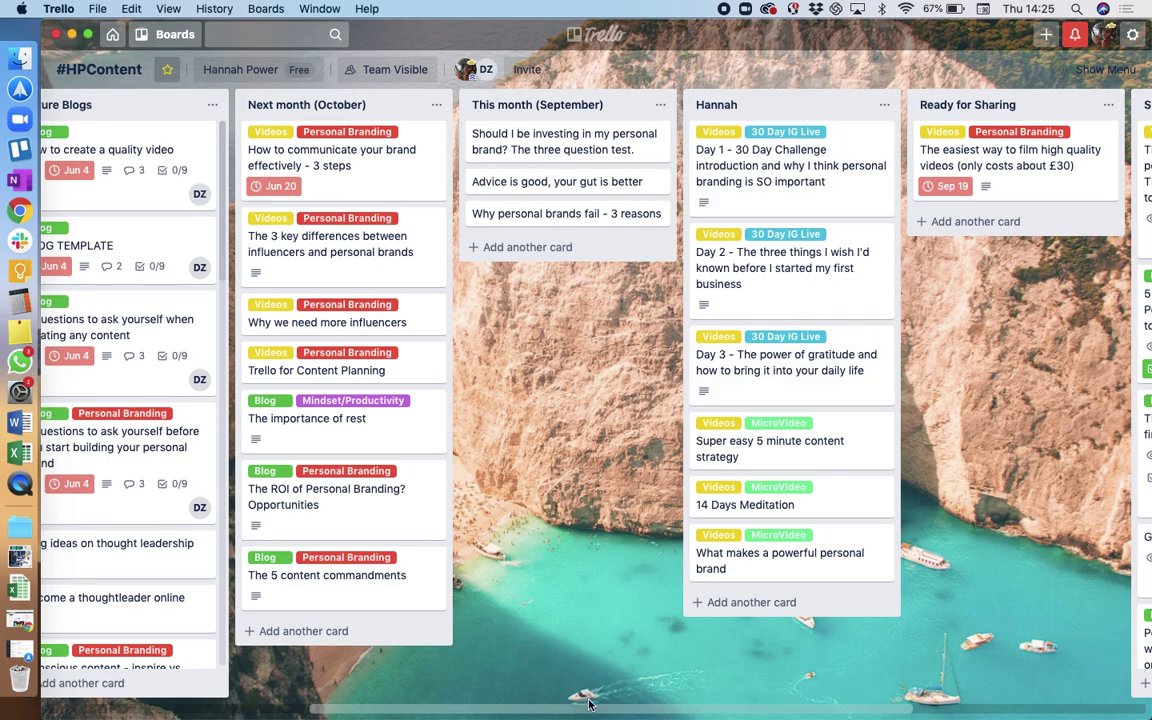
left_click_drag(643, 711, 705, 711)
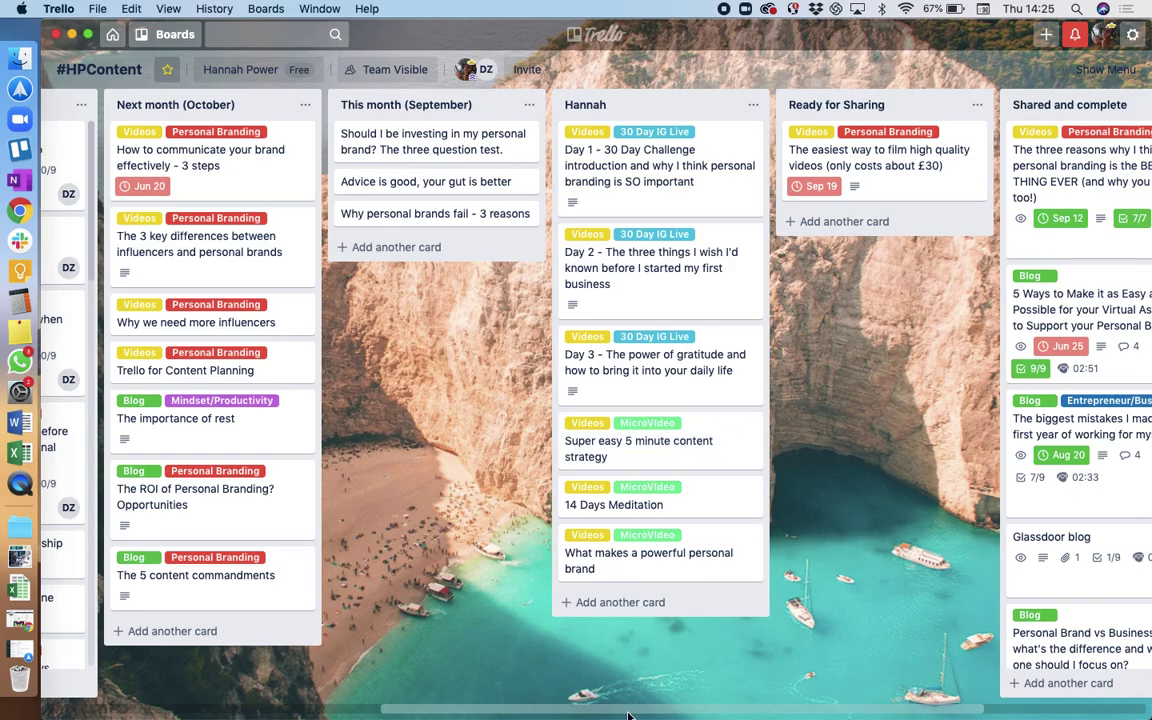
left_click_drag(628, 714, 350, 713)
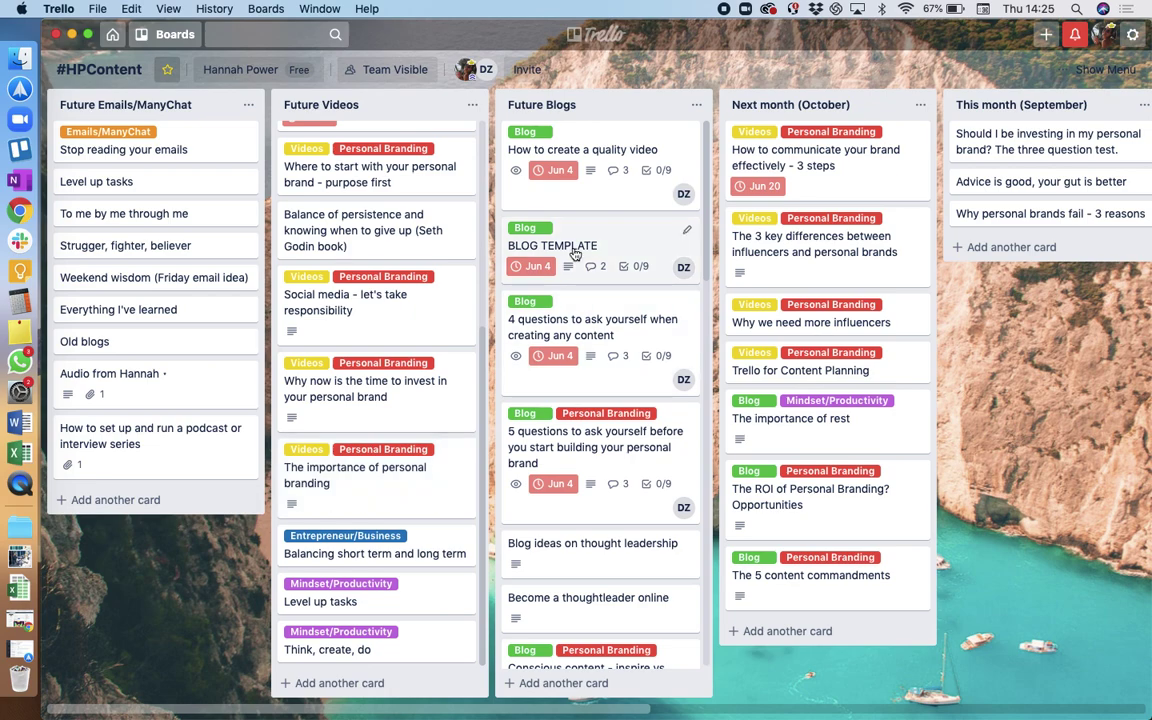
scroll(420, 500, "up", 5)
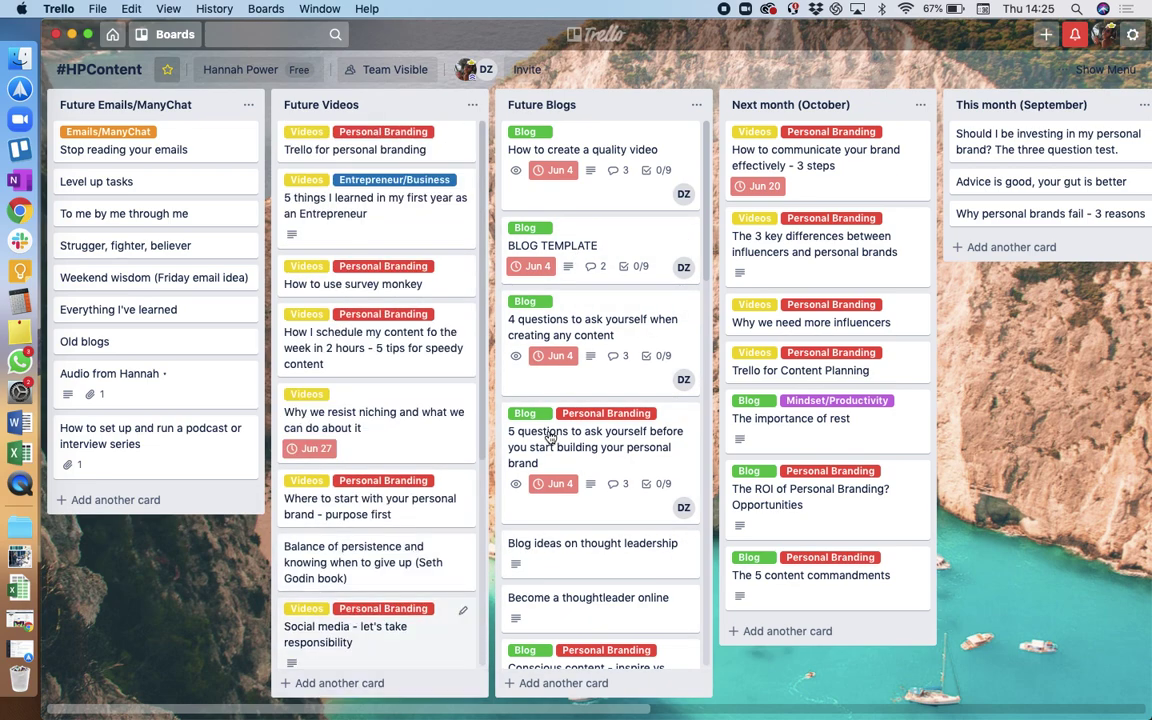